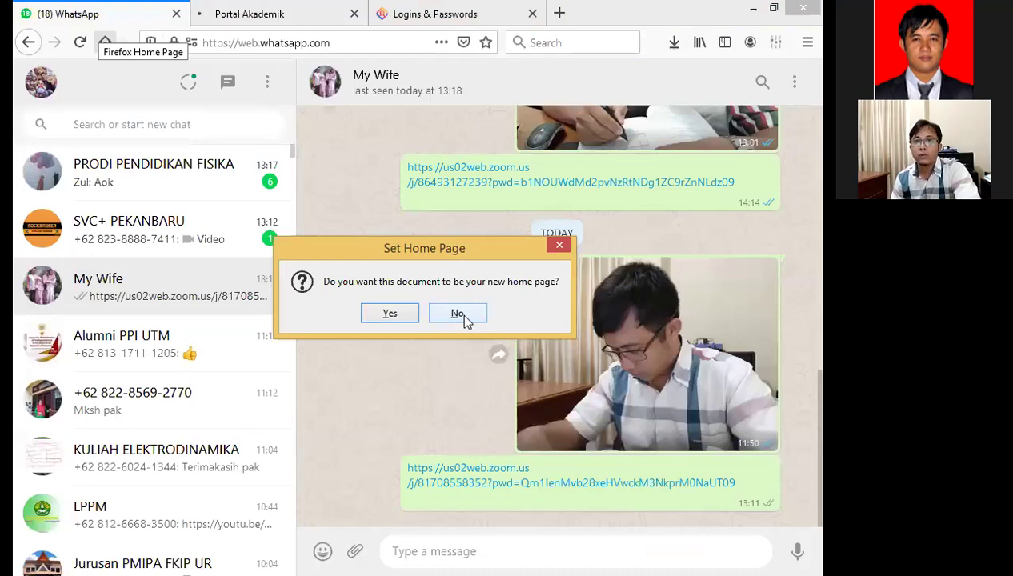
Close the home page prompt and request the grade management data in the academic portal for system Sia and semester Genap 2020.
{"action": "left_click", "coordinate": [391, 315]}
{"action": "left_click", "coordinate": [253, 24]}
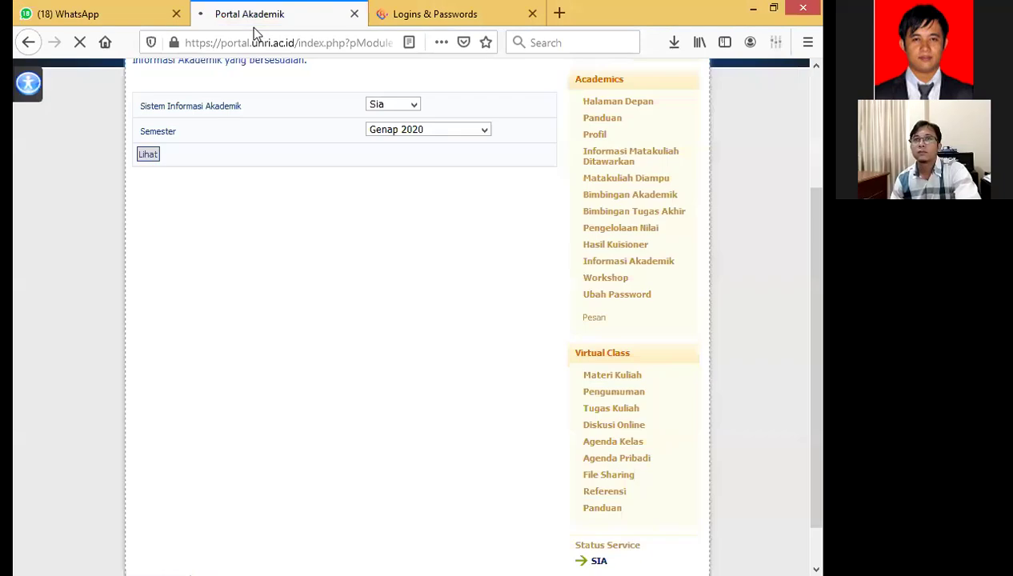
{"action": "right_click", "coordinate": [184, 37]}
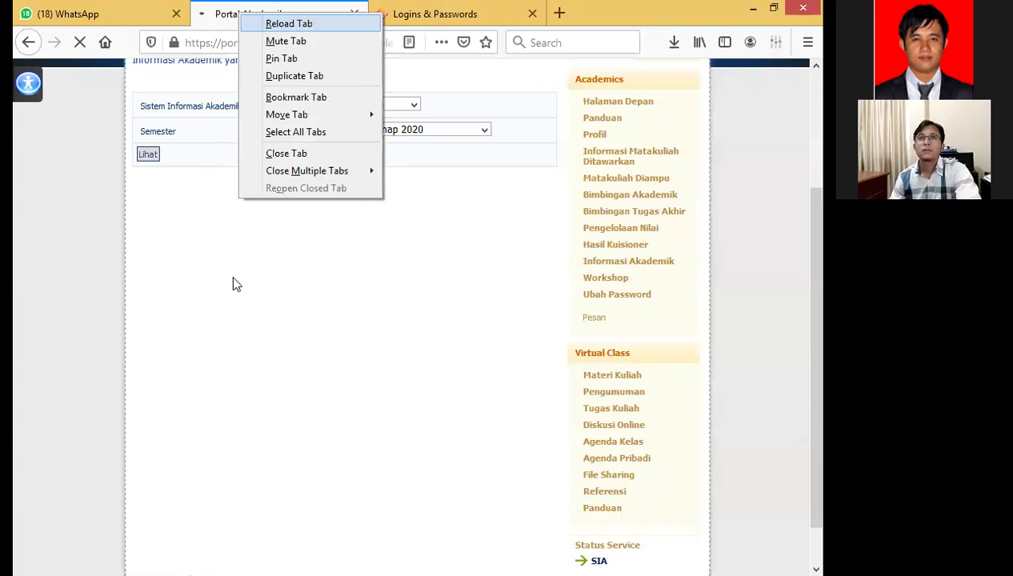
{"action": "left_click", "coordinate": [51, 6]}
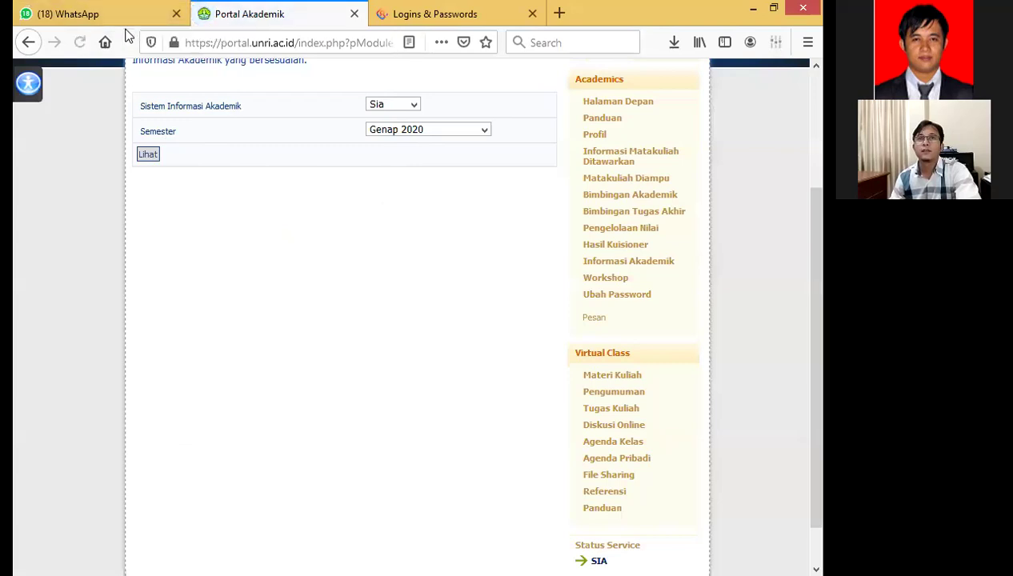
{"action": "left_click", "coordinate": [148, 156]}
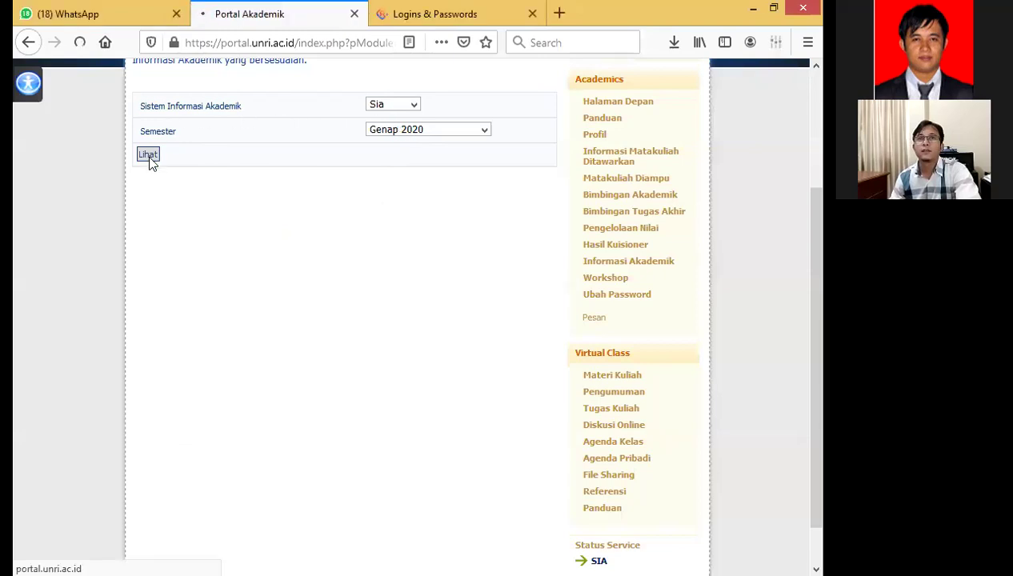
{"action": "left_click", "coordinate": [384, 266]}
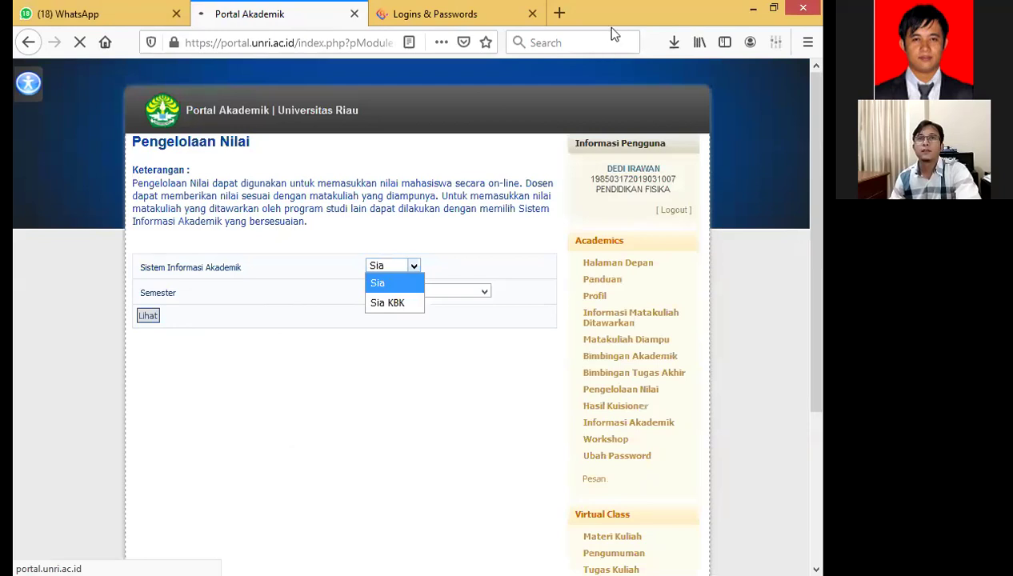
{"action": "right_click", "coordinate": [252, 14]}
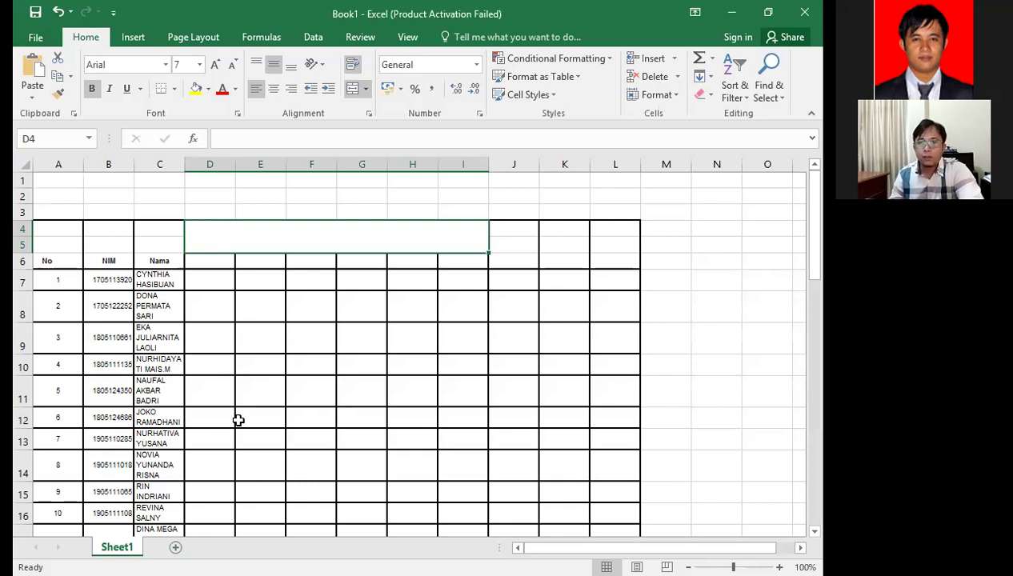
Look through the whole student list in the Excel workbook, from the first student row to the last.
{"action": "scroll", "coordinate": [238, 420], "scroll_direction": "down", "scroll_amount": 12}
{"action": "scroll", "coordinate": [243, 421], "scroll_direction": "up", "scroll_amount": 4}
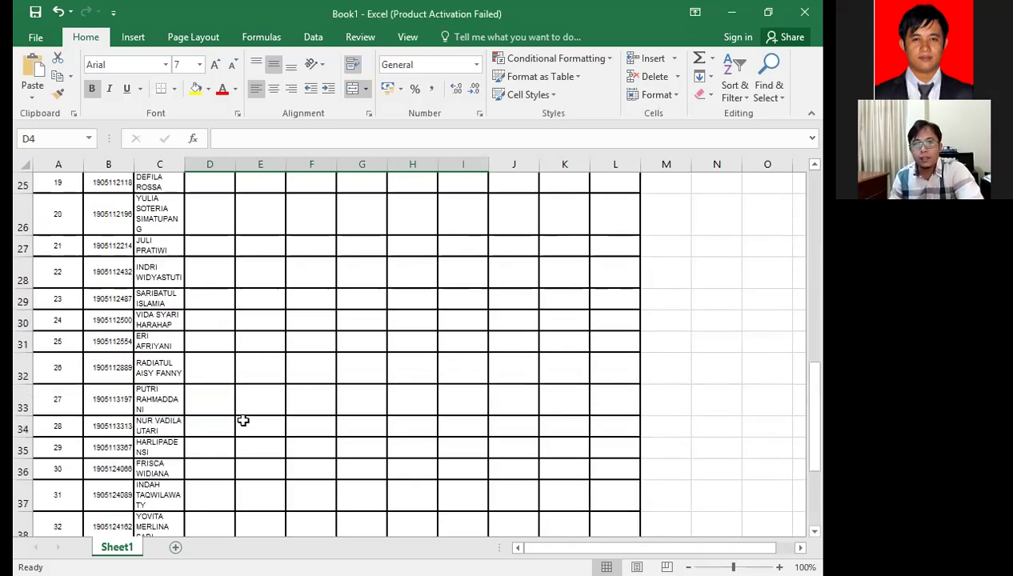
{"action": "scroll", "coordinate": [243, 421], "scroll_direction": "up", "scroll_amount": 8}
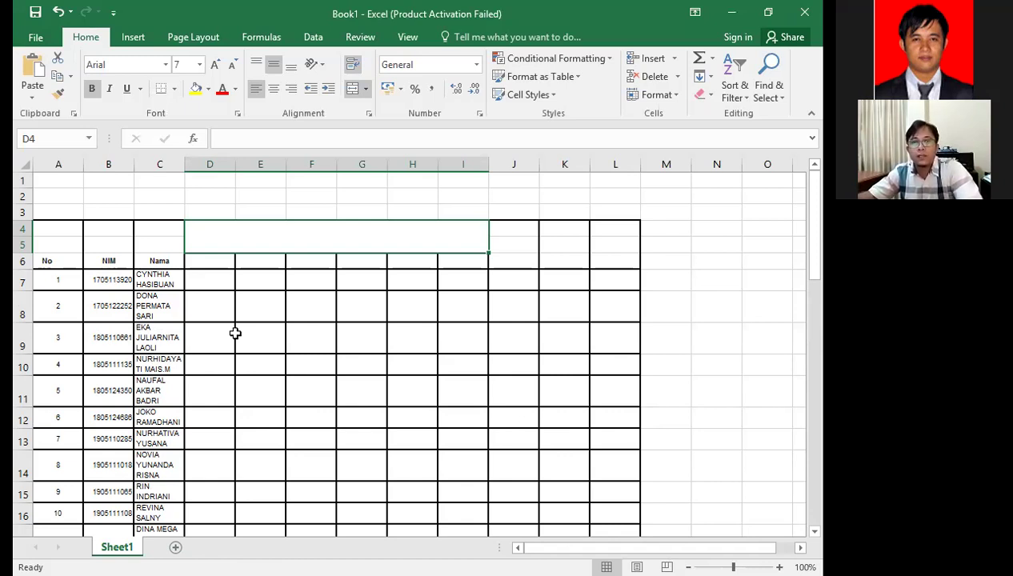
{"action": "scroll", "coordinate": [216, 349], "scroll_direction": "down", "scroll_amount": 3}
{"action": "scroll", "coordinate": [217, 349], "scroll_direction": "down", "scroll_amount": 5}
{"action": "scroll", "coordinate": [228, 362], "scroll_direction": "down", "scroll_amount": 5}
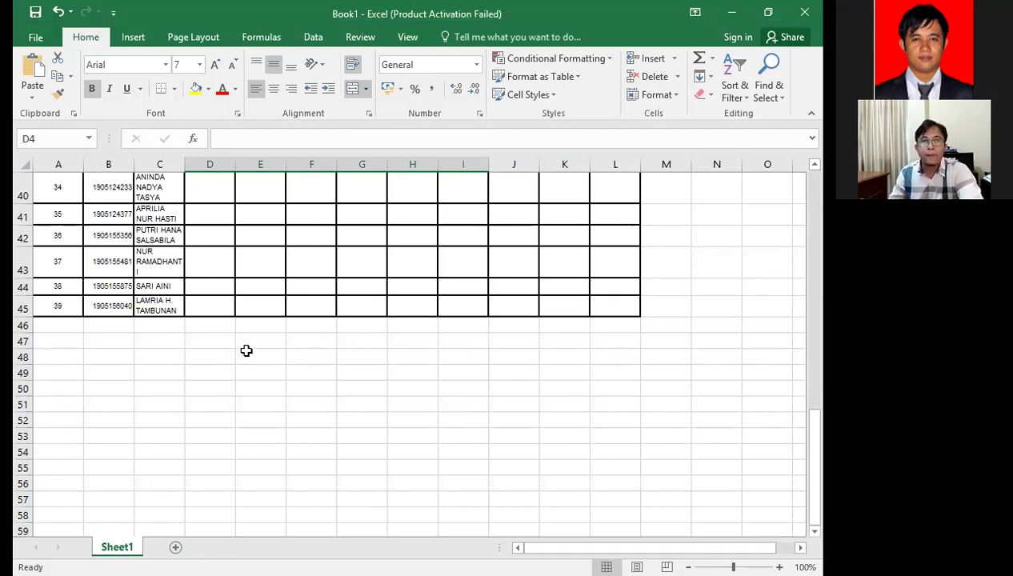
{"action": "scroll", "coordinate": [247, 350], "scroll_direction": "up", "scroll_amount": 13}
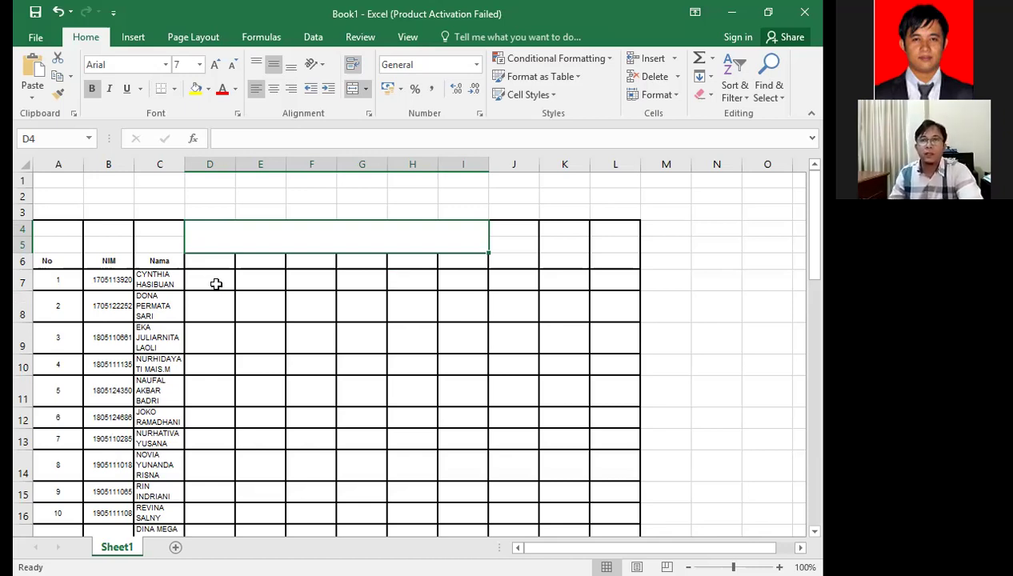
Enter 1 in column D for students 1 and 10, in cells D7 and D16.
{"action": "left_click", "coordinate": [216, 284]}
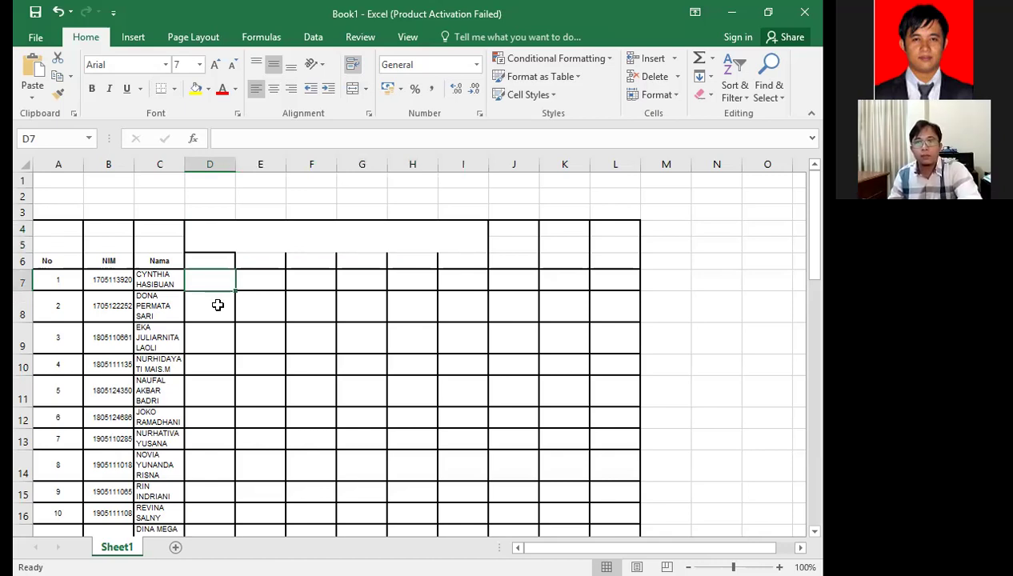
{"action": "type", "text": "1"}
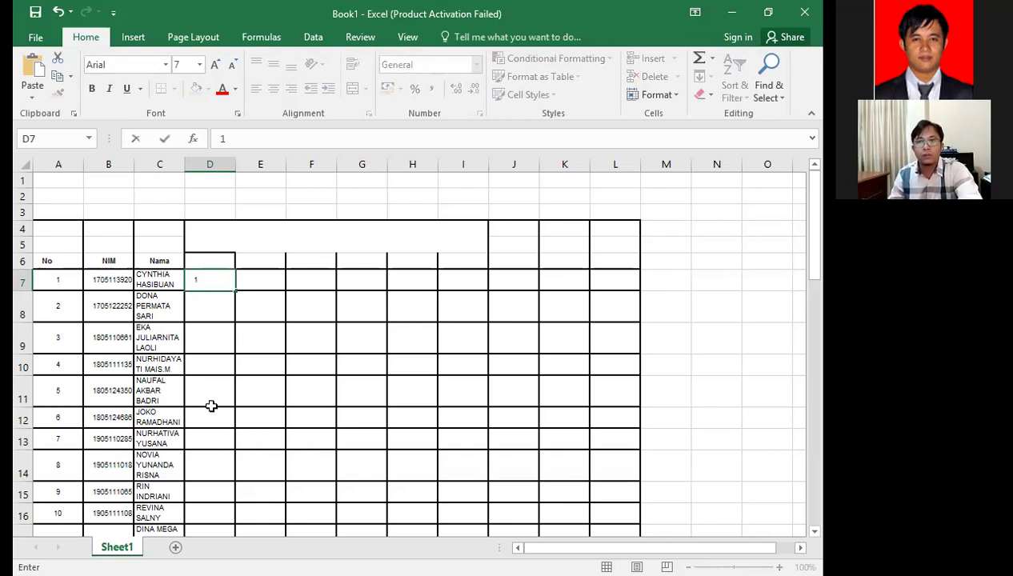
{"action": "left_click", "coordinate": [208, 454]}
{"action": "scroll", "coordinate": [207, 454], "scroll_direction": "down", "scroll_amount": 3}
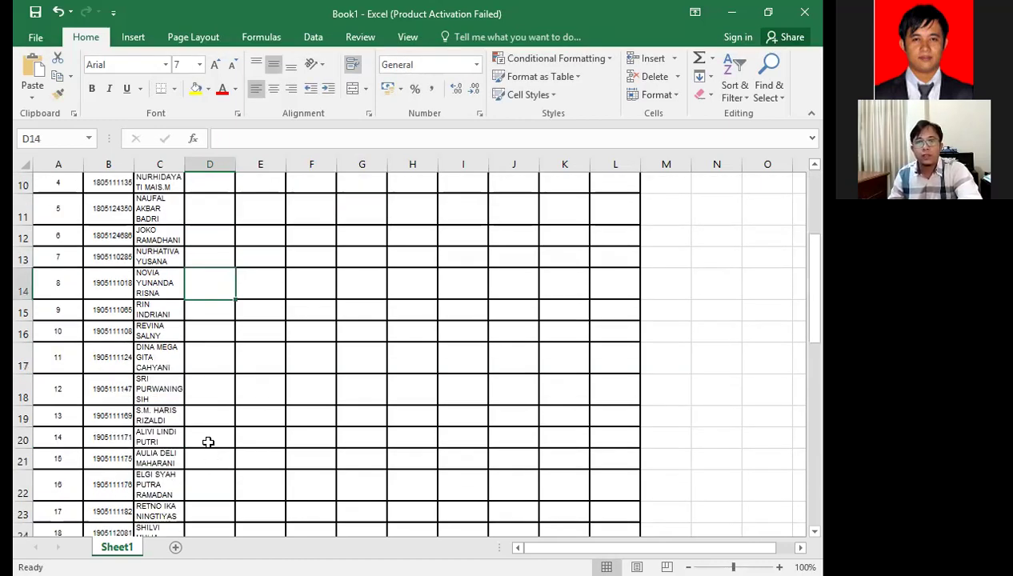
{"action": "left_click", "coordinate": [205, 336]}
{"action": "type", "text": "1"}
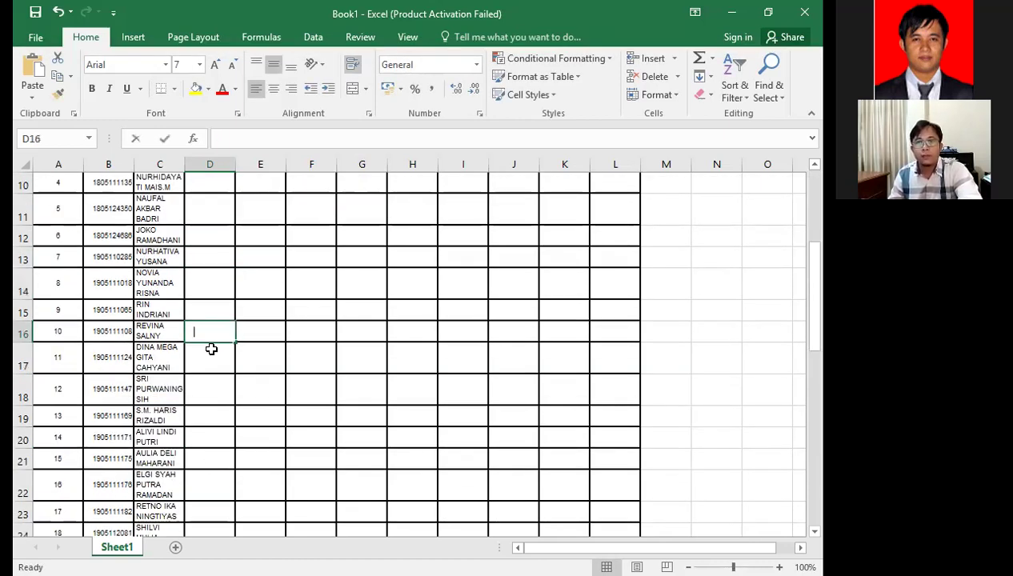
{"action": "left_click", "coordinate": [219, 362]}
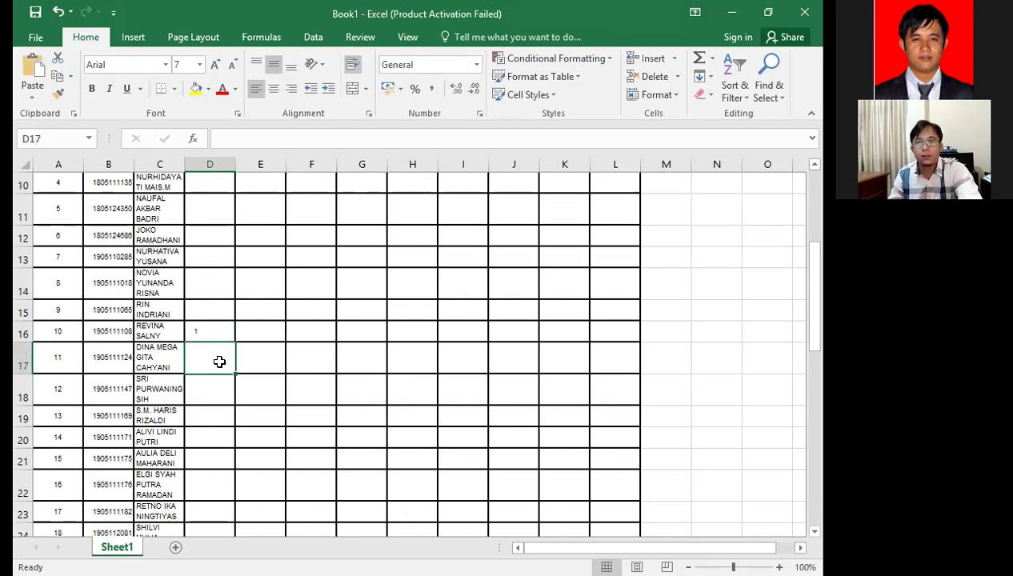
Widen column B so the NIM numbers fit, and enter 1 for student 20 in cell D26.
{"action": "scroll", "coordinate": [220, 361], "scroll_direction": "up", "scroll_amount": 1}
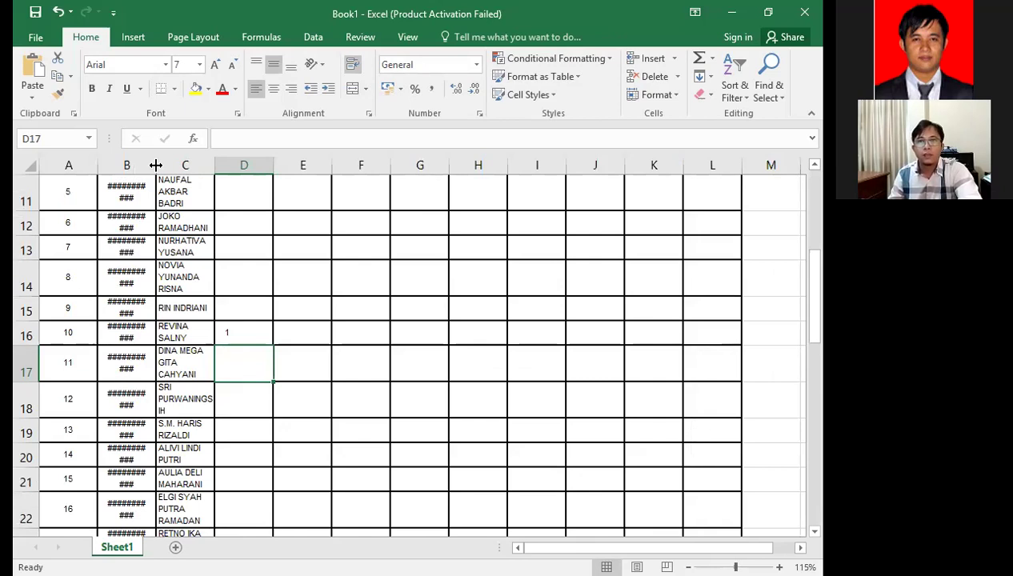
{"action": "left_click_drag", "start_coordinate": [156, 165], "coordinate": [201, 165]}
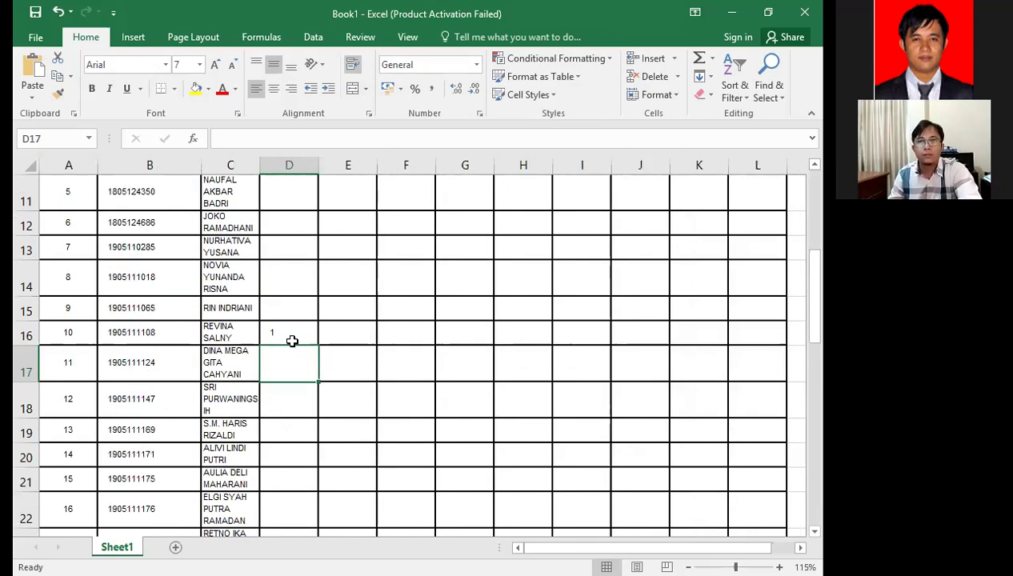
{"action": "scroll", "coordinate": [295, 353], "scroll_direction": "down", "scroll_amount": 3}
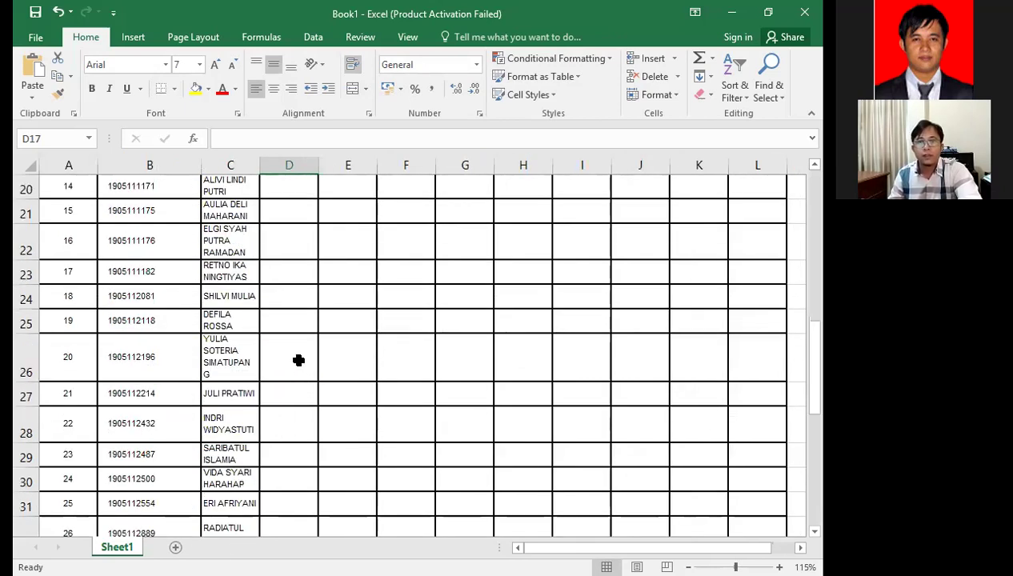
{"action": "left_click", "coordinate": [298, 360]}
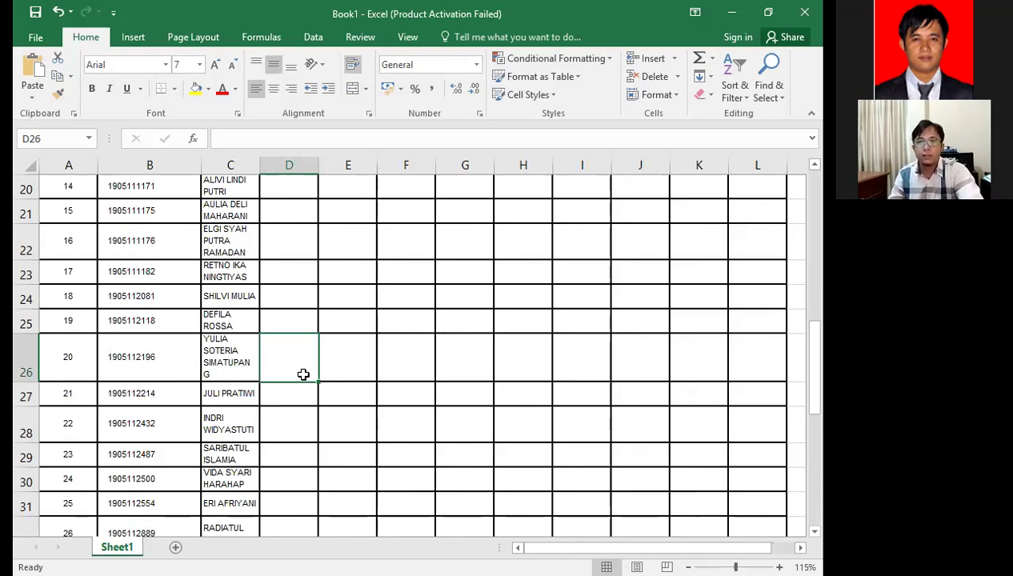
{"action": "type", "text": "1"}
{"action": "left_click", "coordinate": [326, 369]}
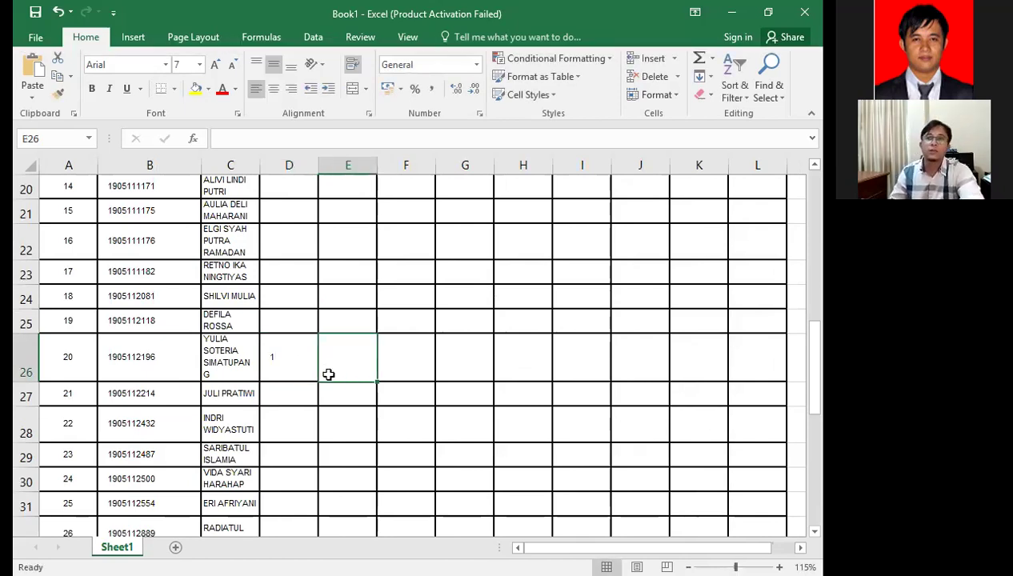
Enter 2 in column D for students 2 and 11, in cells D8 and D17.
{"action": "scroll", "coordinate": [328, 374], "scroll_direction": "up", "scroll_amount": 5}
{"action": "scroll", "coordinate": [328, 374], "scroll_direction": "down", "scroll_amount": 8}
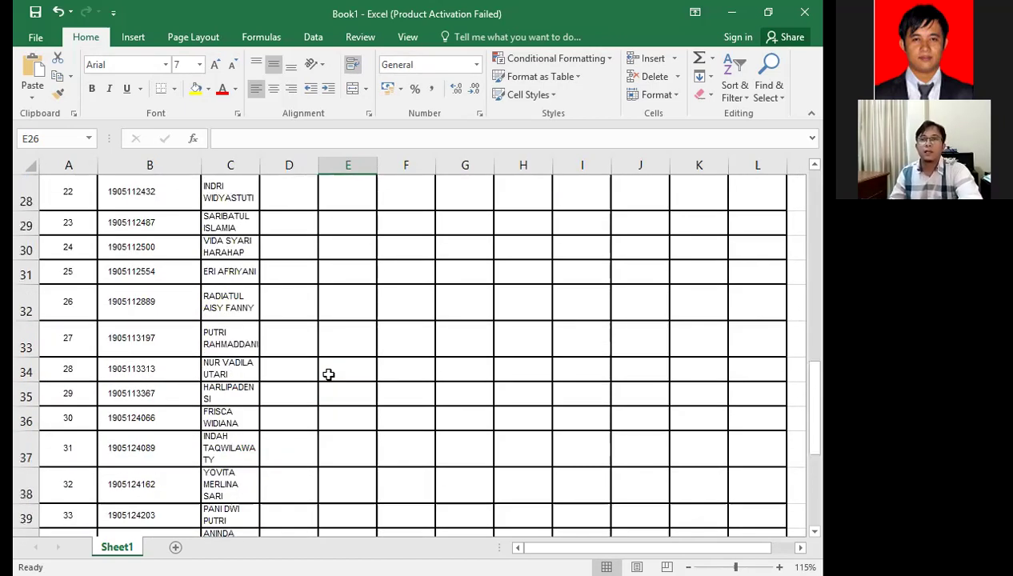
{"action": "scroll", "coordinate": [328, 374], "scroll_direction": "up", "scroll_amount": 9}
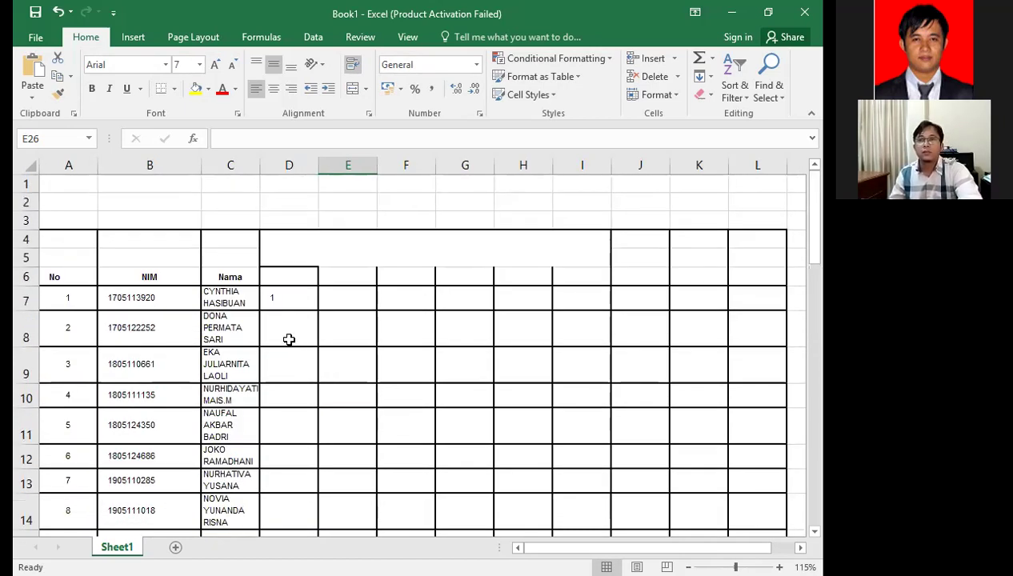
{"action": "left_click", "coordinate": [276, 326]}
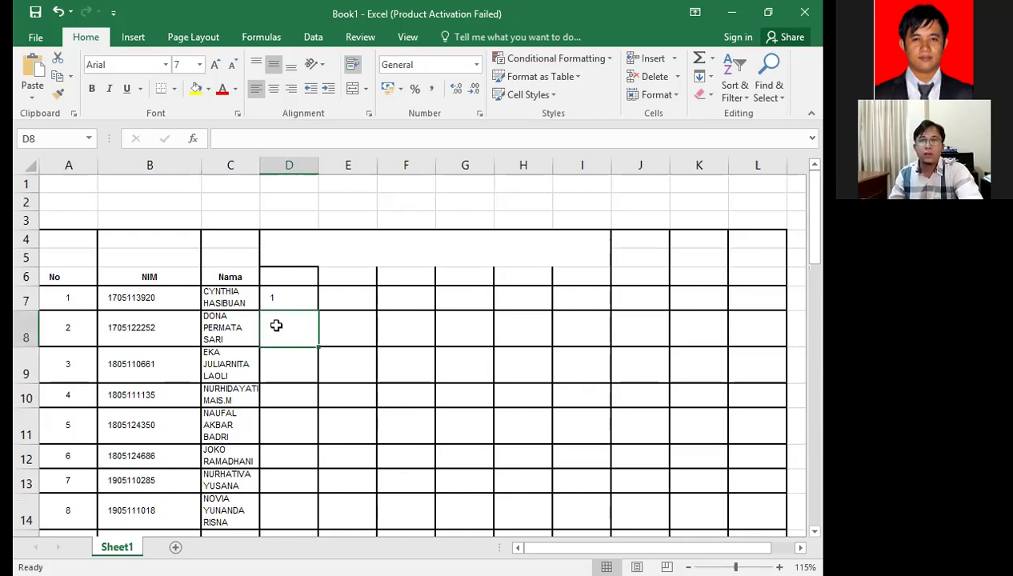
{"action": "type", "text": "2"}
{"action": "scroll", "coordinate": [281, 358], "scroll_direction": "down", "scroll_amount": 4}
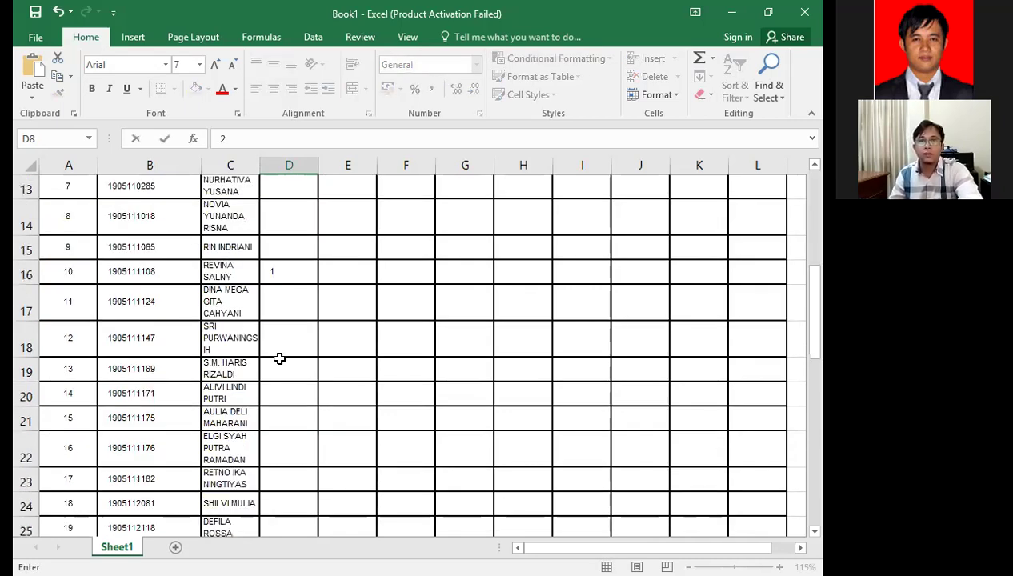
{"action": "scroll", "coordinate": [258, 311], "scroll_direction": "up", "scroll_amount": 2}
{"action": "scroll", "coordinate": [276, 336], "scroll_direction": "down", "scroll_amount": 2}
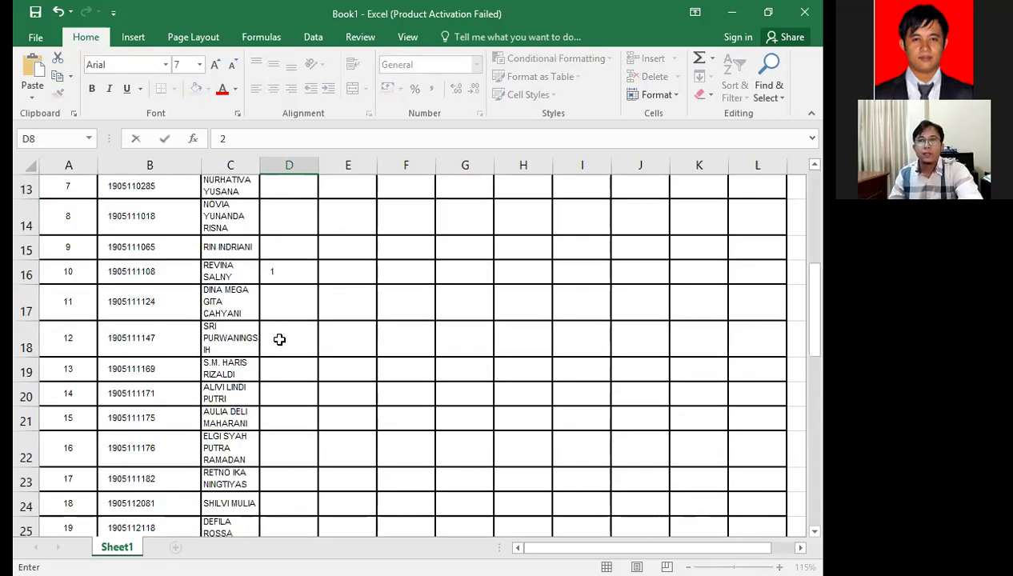
{"action": "left_click", "coordinate": [289, 307]}
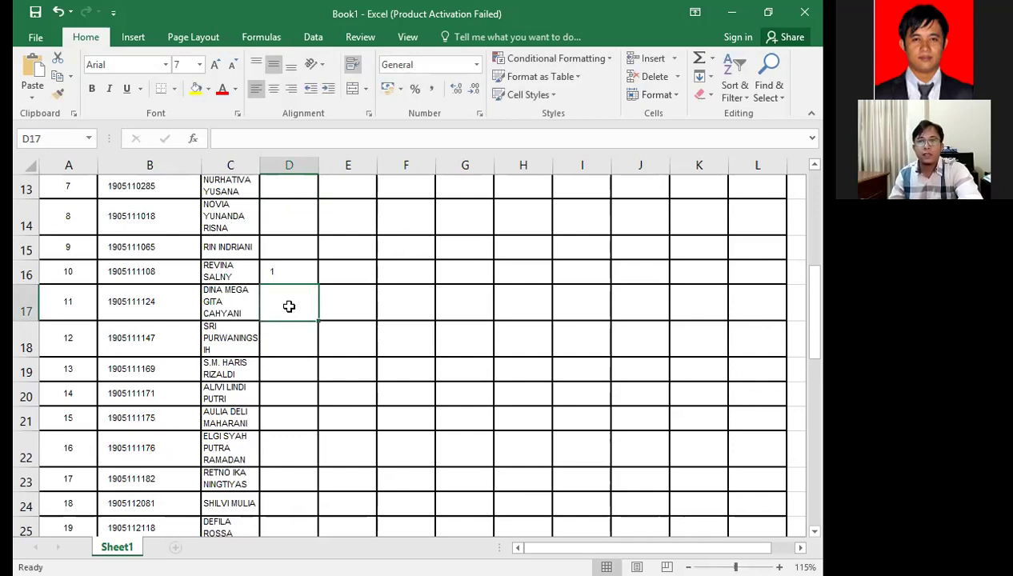
{"action": "type", "text": "2"}
{"action": "left_click", "coordinate": [289, 344]}
Enter 2 in column D for student 21, in cell D27.
{"action": "scroll", "coordinate": [289, 347], "scroll_direction": "down", "scroll_amount": 5}
{"action": "scroll", "coordinate": [289, 347], "scroll_direction": "down", "scroll_amount": 4}
{"action": "scroll", "coordinate": [289, 347], "scroll_direction": "up", "scroll_amount": 7}
{"action": "scroll", "coordinate": [288, 345], "scroll_direction": "down", "scroll_amount": 2}
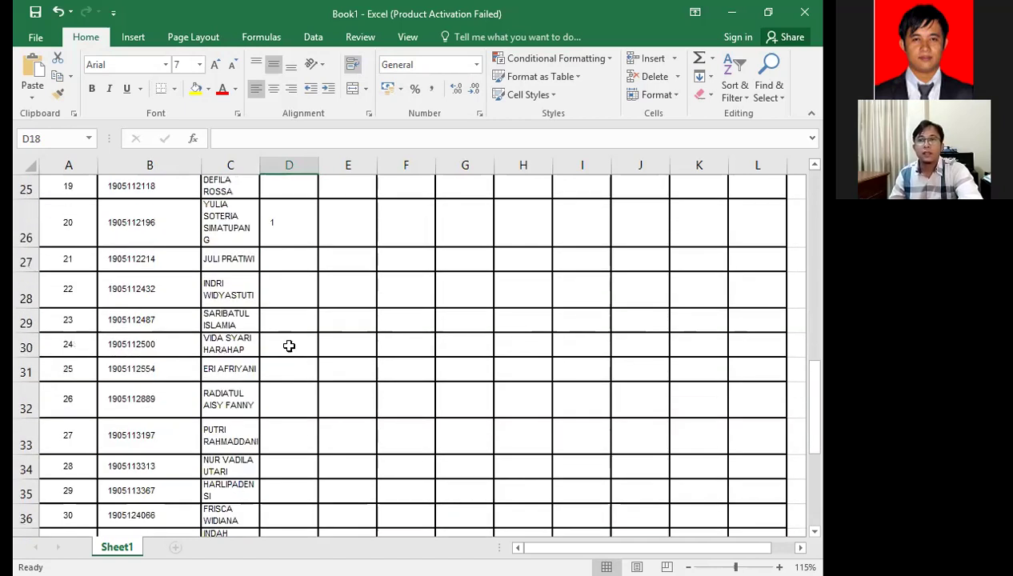
{"action": "left_click", "coordinate": [290, 260]}
{"action": "type", "text": "2"}
{"action": "key", "text": "Return"}
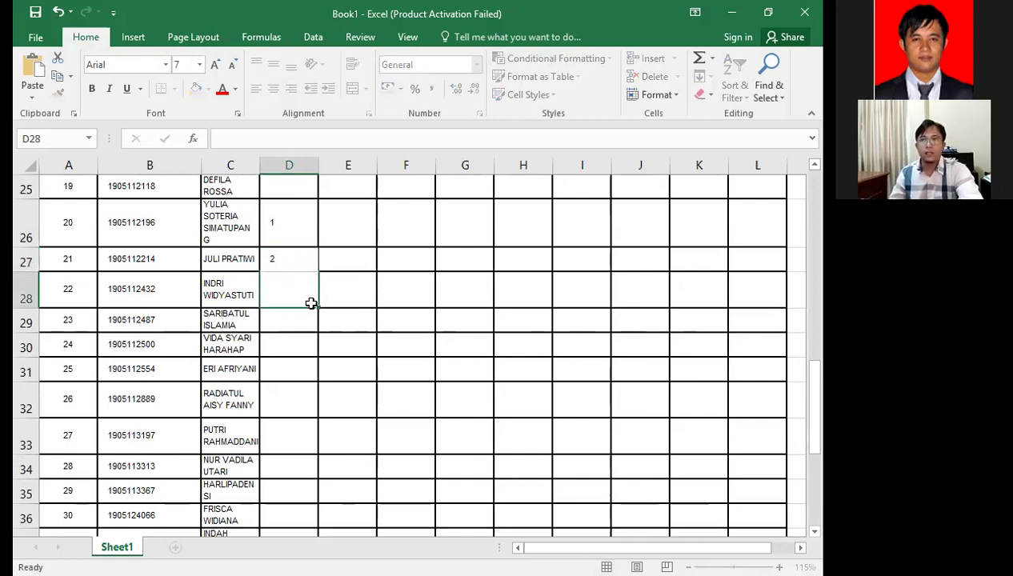
Enter 3 in column D for students 3 and 12, in cells D9 and D18.
{"action": "scroll", "coordinate": [312, 296], "scroll_direction": "up", "scroll_amount": 8}
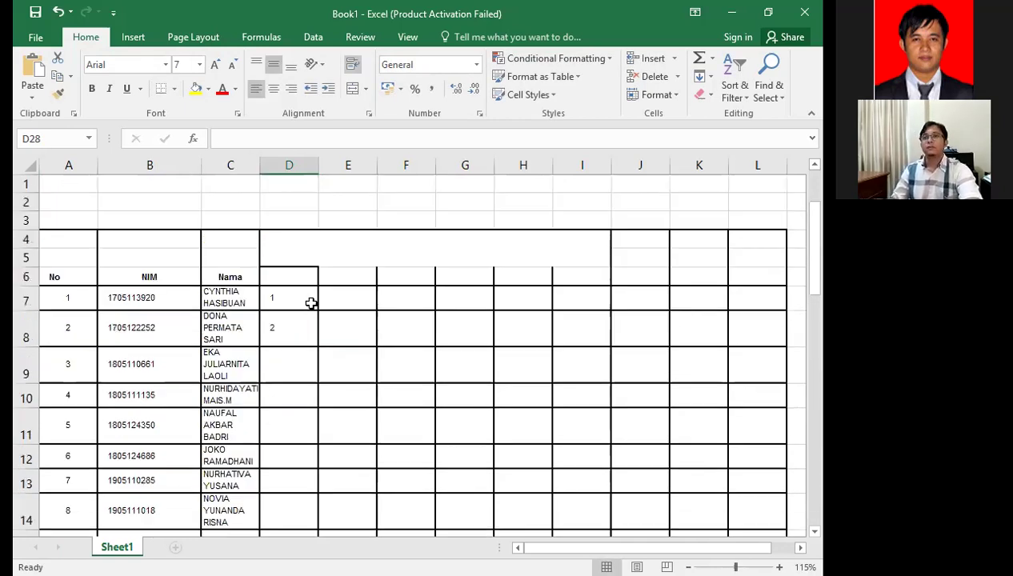
{"action": "left_click", "coordinate": [281, 365]}
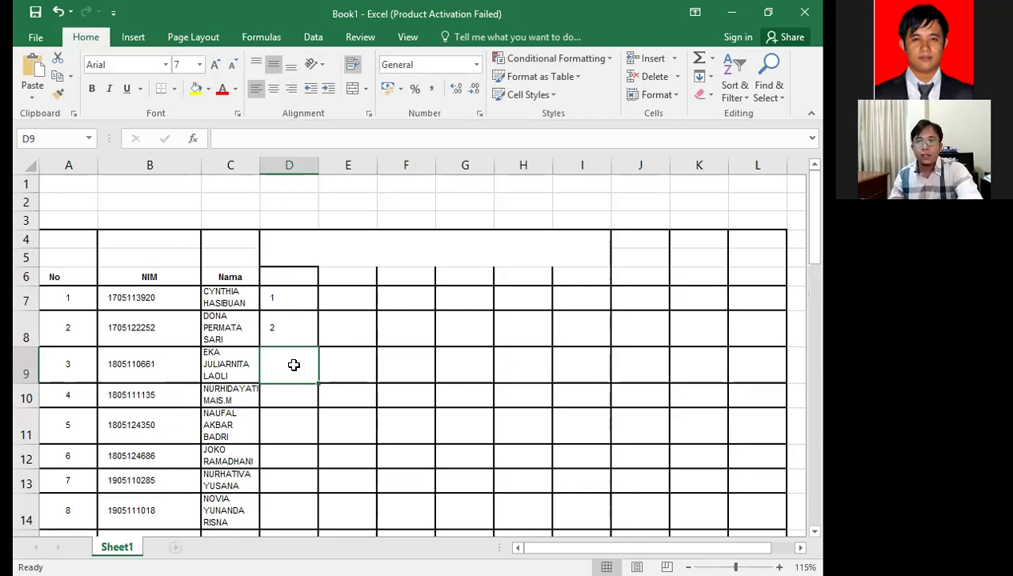
{"action": "type", "text": "3"}
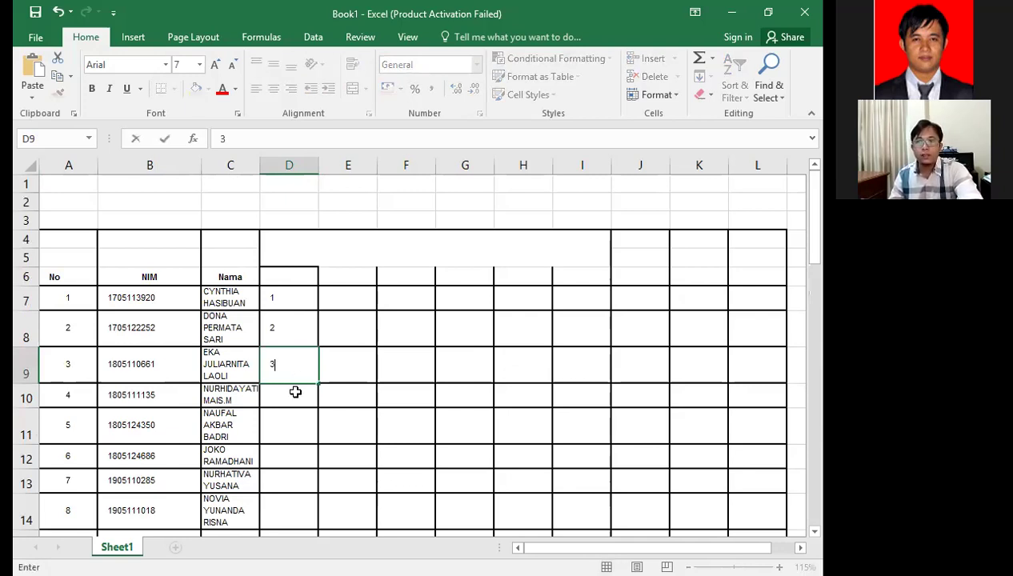
{"action": "key", "text": "Return"}
{"action": "scroll", "coordinate": [292, 384], "scroll_direction": "down", "scroll_amount": 4}
{"action": "left_click", "coordinate": [286, 348]}
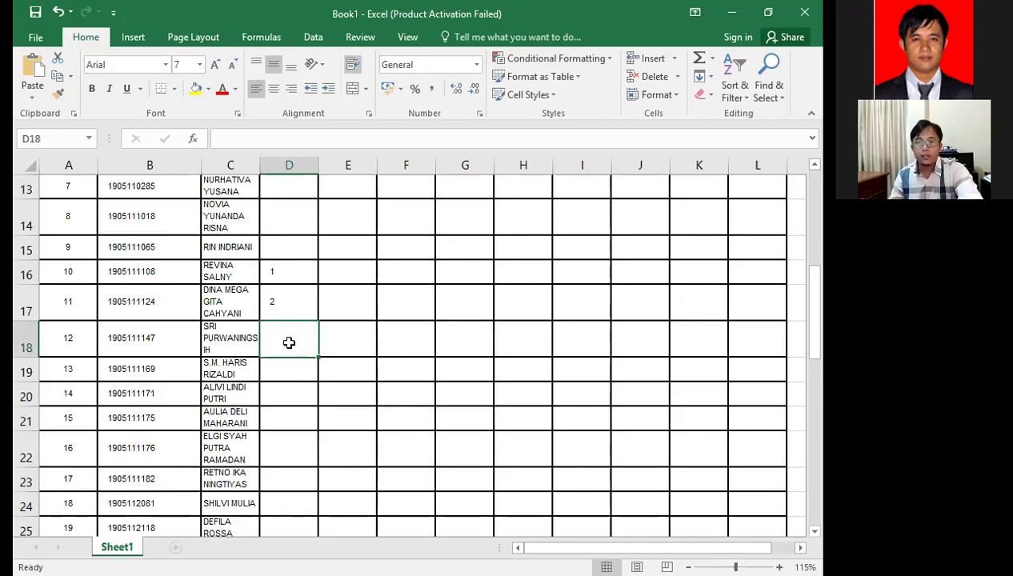
{"action": "type", "text": "3"}
Enter 3 in column D for student 22, in cell D28.
{"action": "scroll", "coordinate": [289, 339], "scroll_direction": "down", "scroll_amount": 3}
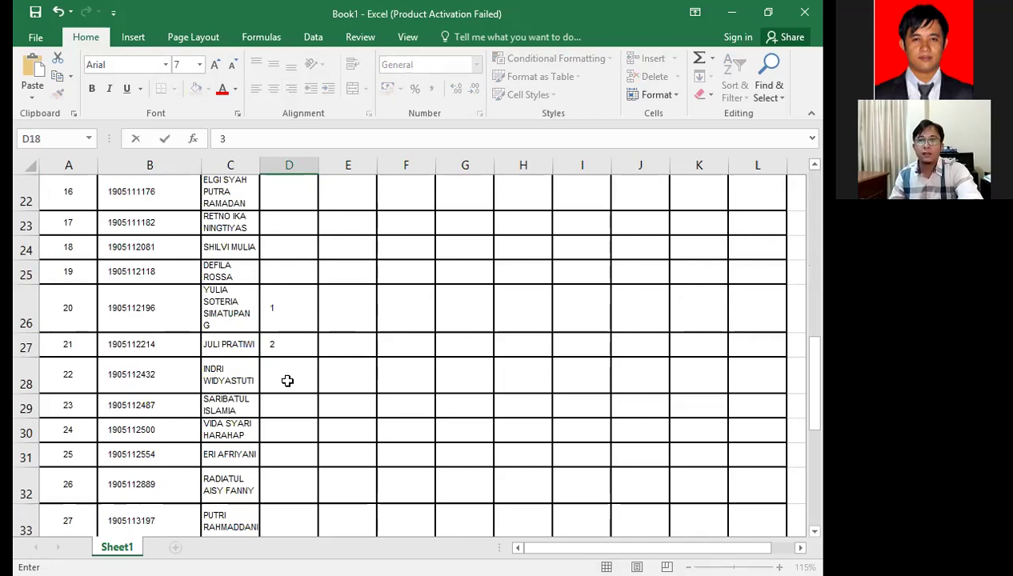
{"action": "left_click", "coordinate": [287, 381]}
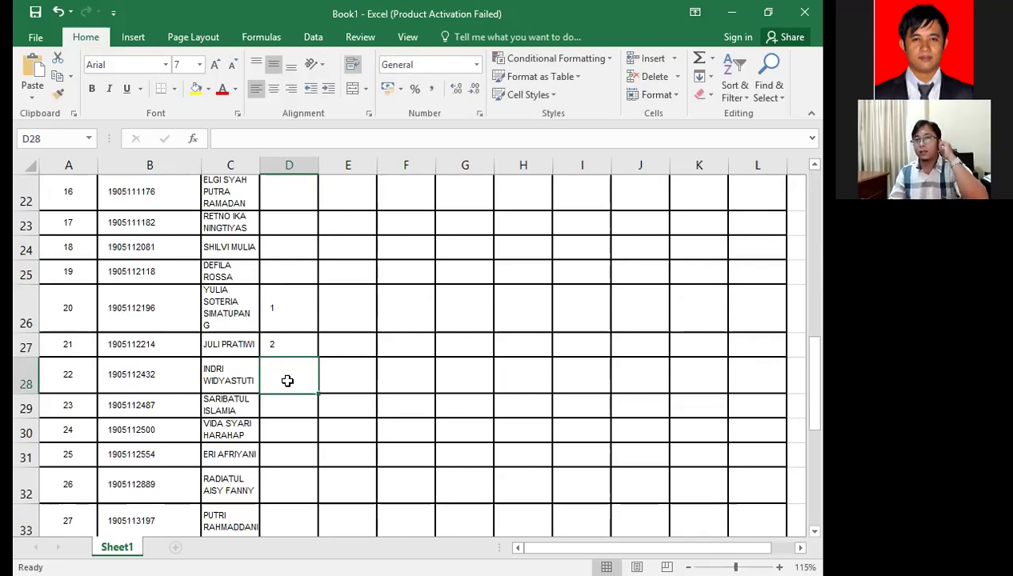
{"action": "type", "text": "3"}
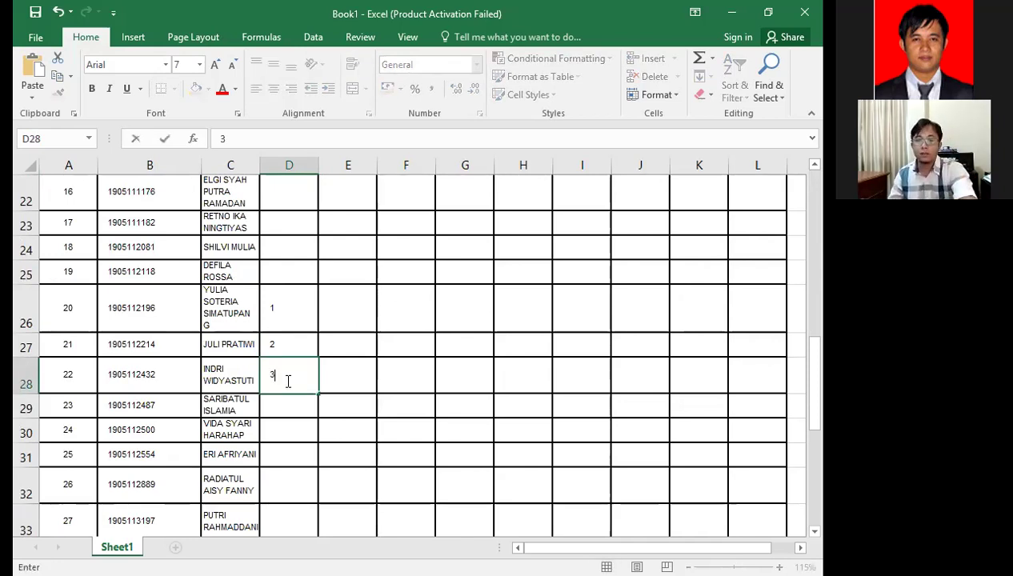
Enter 4 in column D for students 4 and 13, in cells D10 and D19.
{"action": "scroll", "coordinate": [287, 381], "scroll_direction": "down", "scroll_amount": 6}
{"action": "scroll", "coordinate": [287, 381], "scroll_direction": "up", "scroll_amount": 5}
{"action": "scroll", "coordinate": [287, 381], "scroll_direction": "up", "scroll_amount": 8}
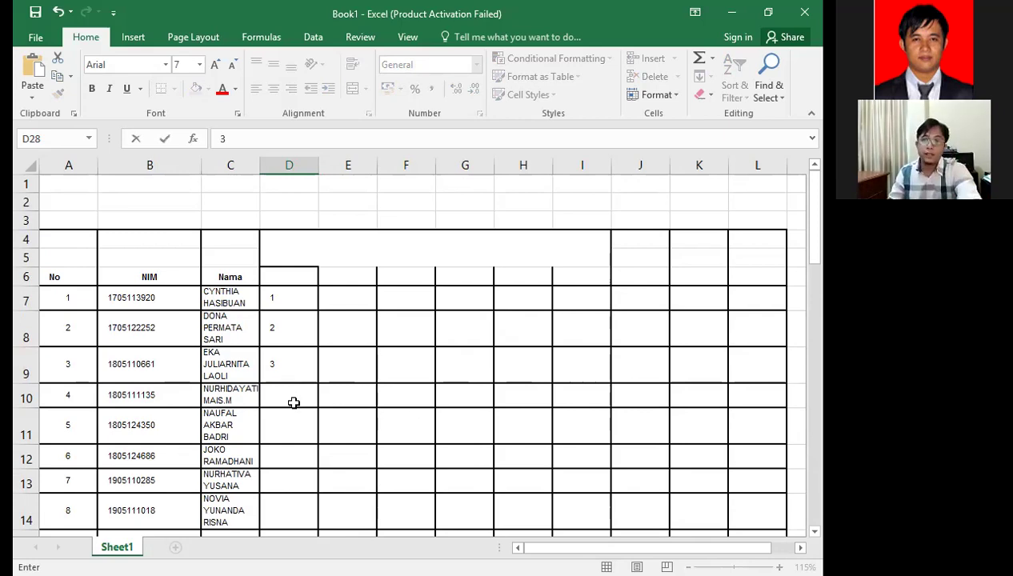
{"action": "left_click", "coordinate": [296, 402]}
{"action": "type", "text": "4"}
{"action": "left_click", "coordinate": [293, 427]}
{"action": "scroll", "coordinate": [292, 430], "scroll_direction": "down", "scroll_amount": 3}
{"action": "left_click", "coordinate": [292, 450]}
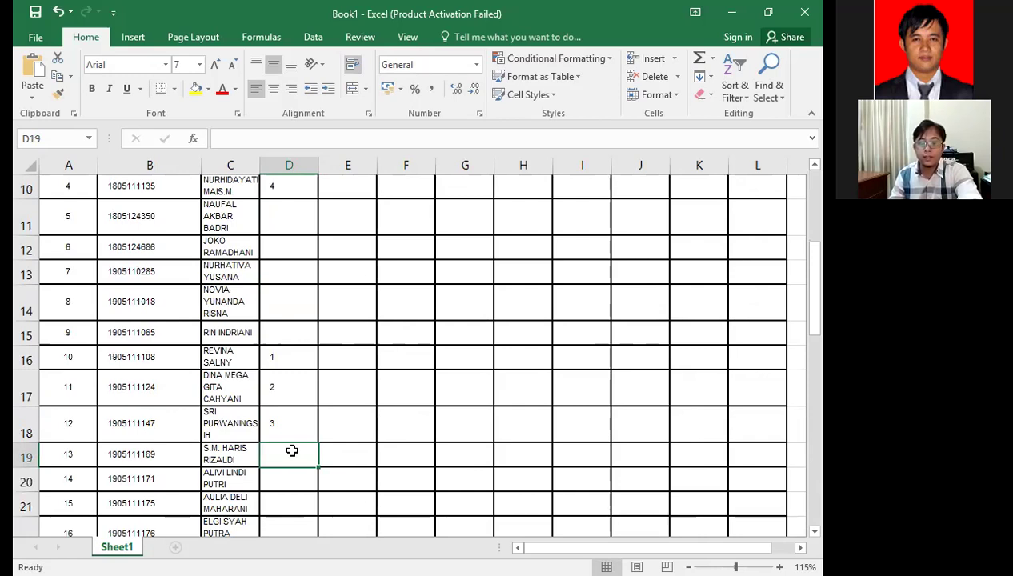
{"action": "type", "text": "4"}
Enter 4 in column D for student 23, in cell D29.
{"action": "scroll", "coordinate": [292, 456], "scroll_direction": "down", "scroll_amount": 6}
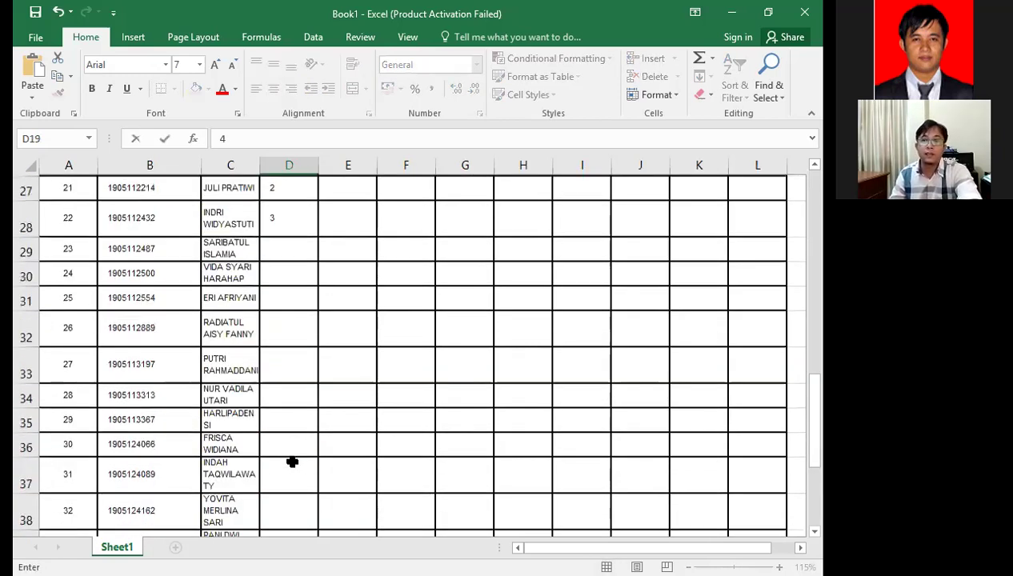
{"action": "scroll", "coordinate": [300, 365], "scroll_direction": "up", "scroll_amount": 2}
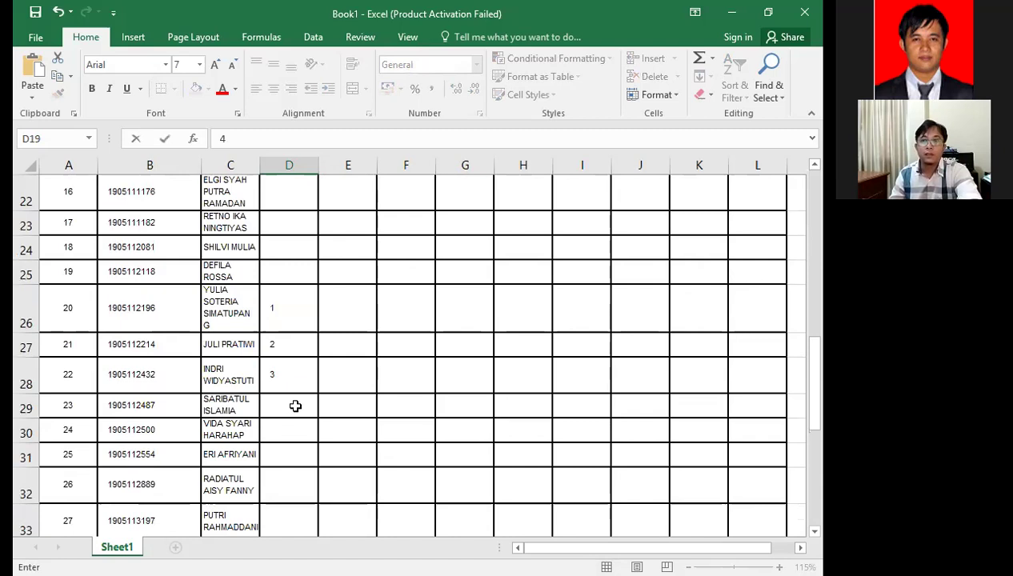
{"action": "left_click", "coordinate": [295, 407]}
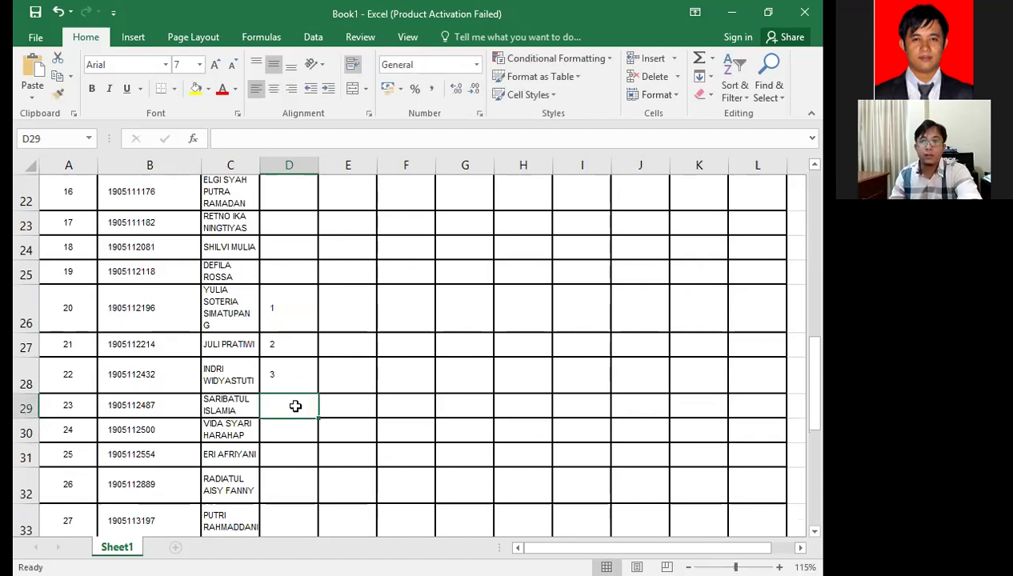
{"action": "type", "text": "4"}
{"action": "left_click", "coordinate": [352, 420]}
Enter 5 in column D for students 39 and 38, in cells D45 and D44.
{"action": "scroll", "coordinate": [352, 418], "scroll_direction": "down", "scroll_amount": 3}
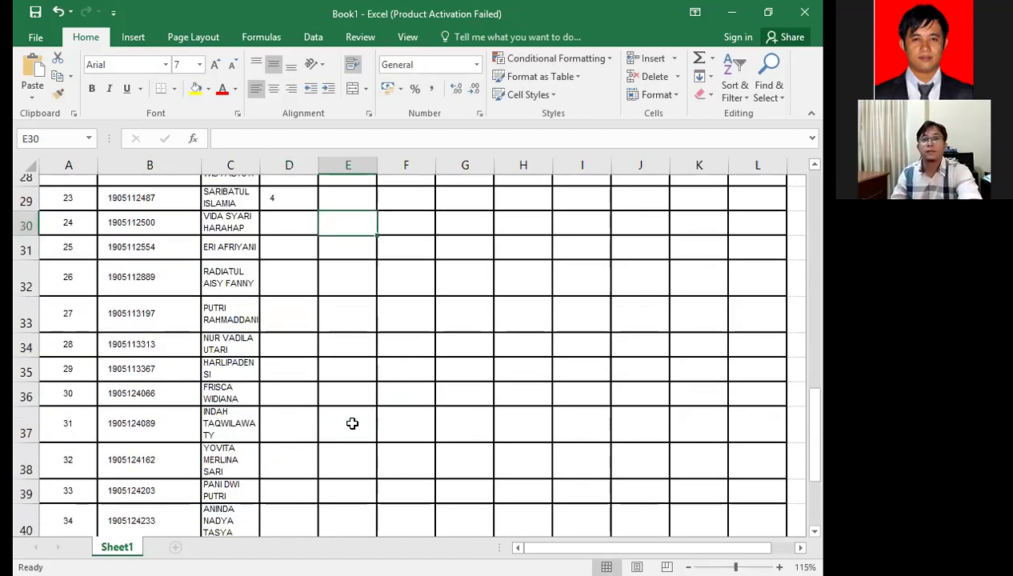
{"action": "scroll", "coordinate": [352, 417], "scroll_direction": "down", "scroll_amount": 2}
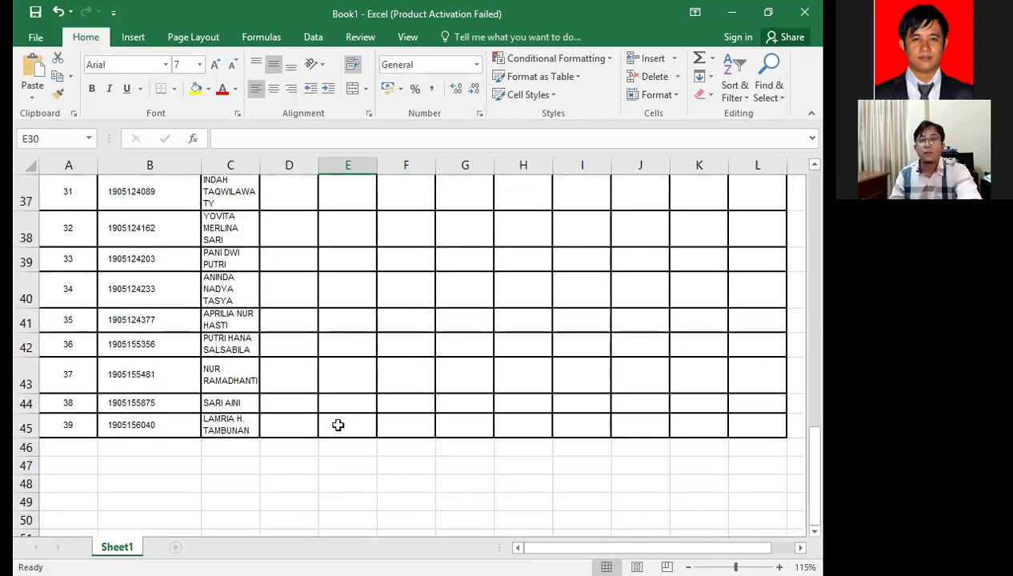
{"action": "left_click", "coordinate": [292, 425]}
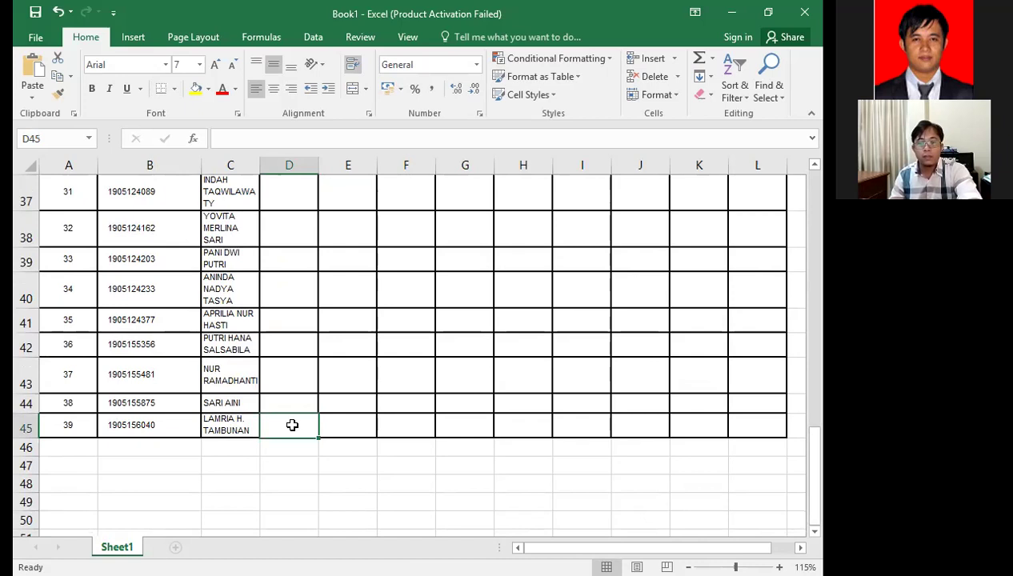
{"action": "type", "text": "5"}
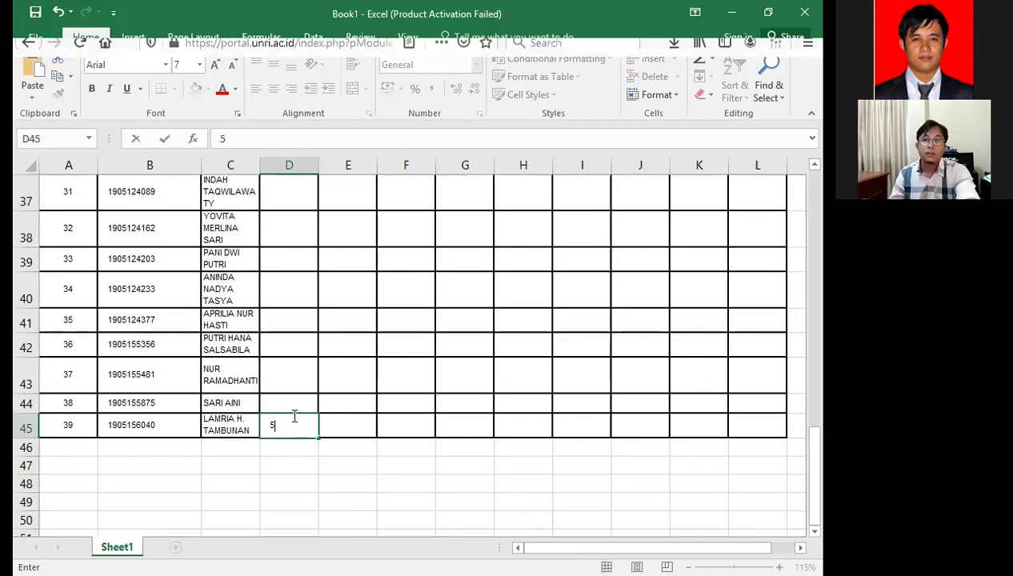
{"action": "left_click", "coordinate": [294, 411]}
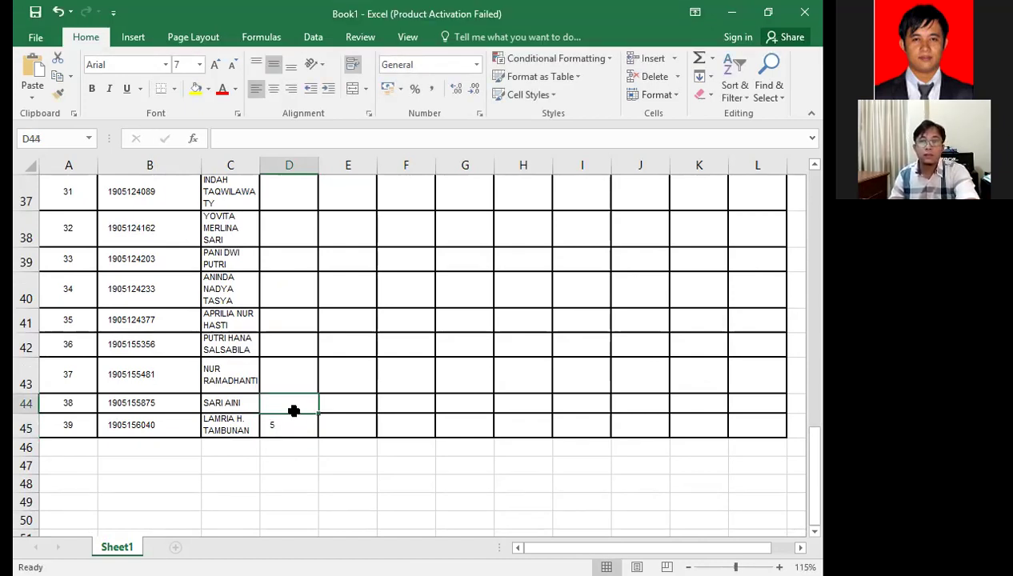
{"action": "type", "text": "5"}
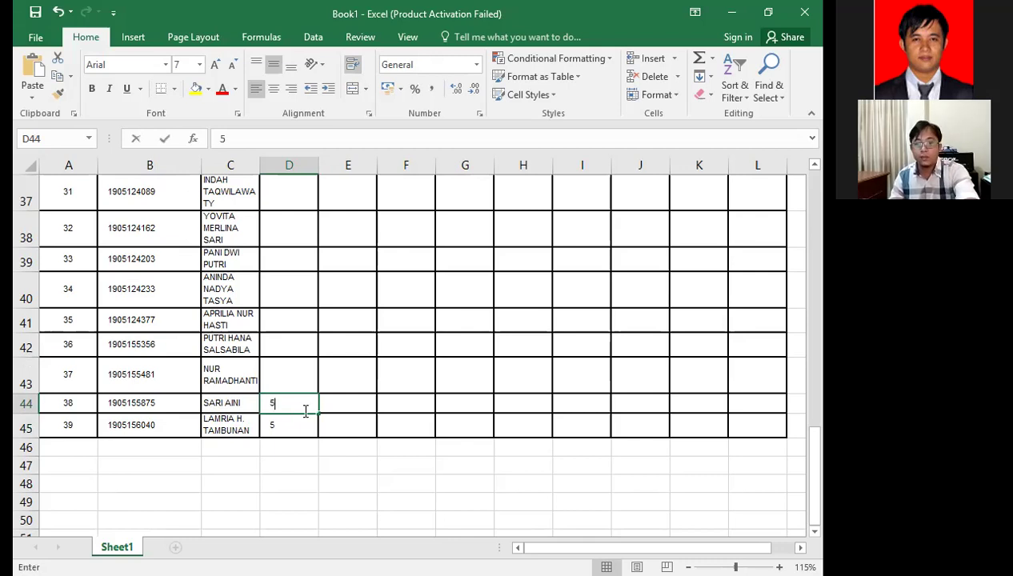
{"action": "left_click", "coordinate": [305, 382]}
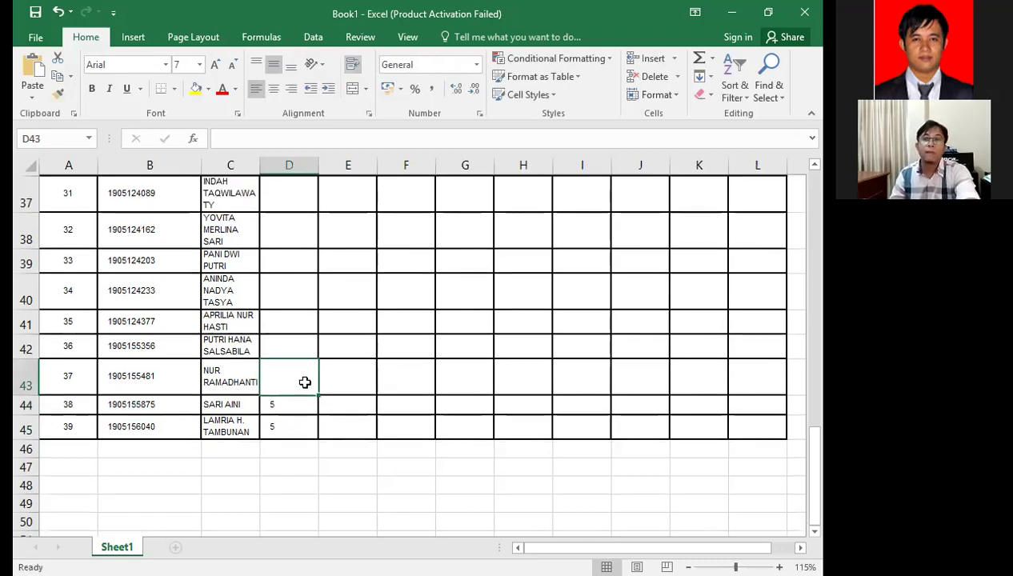
Enter 5 in column D for student 30, in cell D36.
{"action": "scroll", "coordinate": [305, 382], "scroll_direction": "up", "scroll_amount": 2}
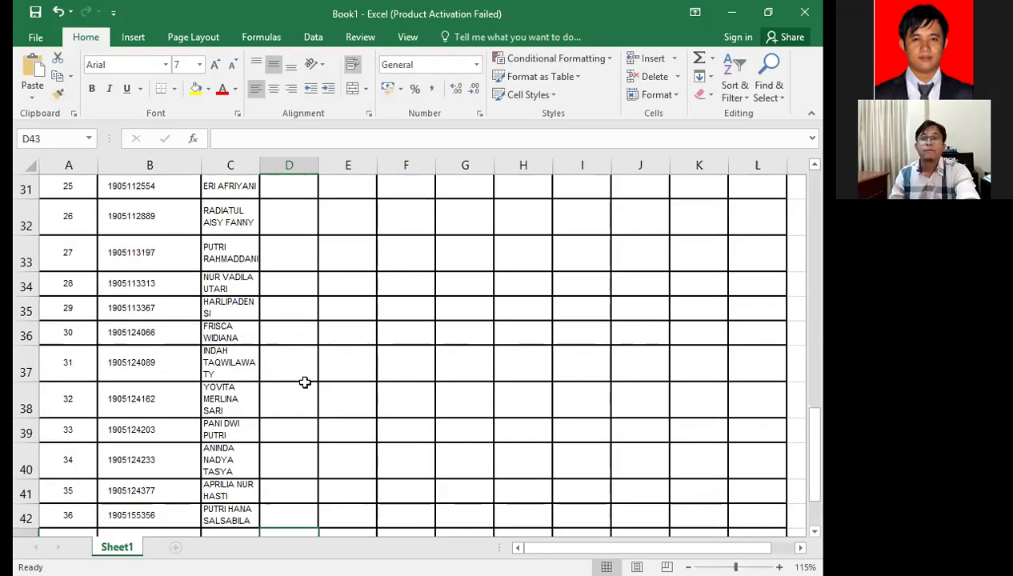
{"action": "left_click", "coordinate": [299, 333]}
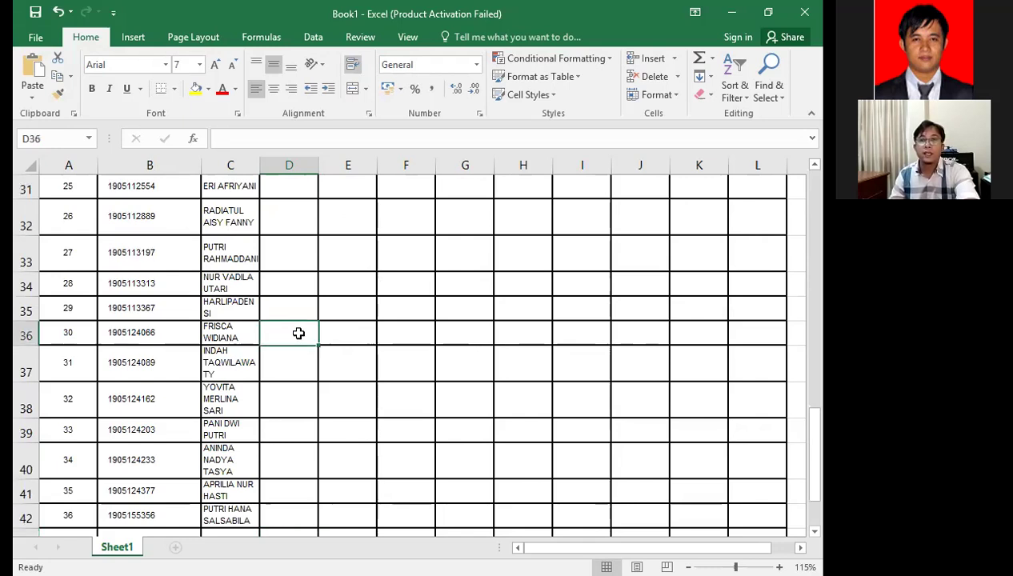
{"action": "type", "text": "5"}
{"action": "left_click", "coordinate": [329, 335]}
Enter 6 in column D for student 5, in cell D11.
{"action": "scroll", "coordinate": [328, 337], "scroll_direction": "down", "scroll_amount": 2}
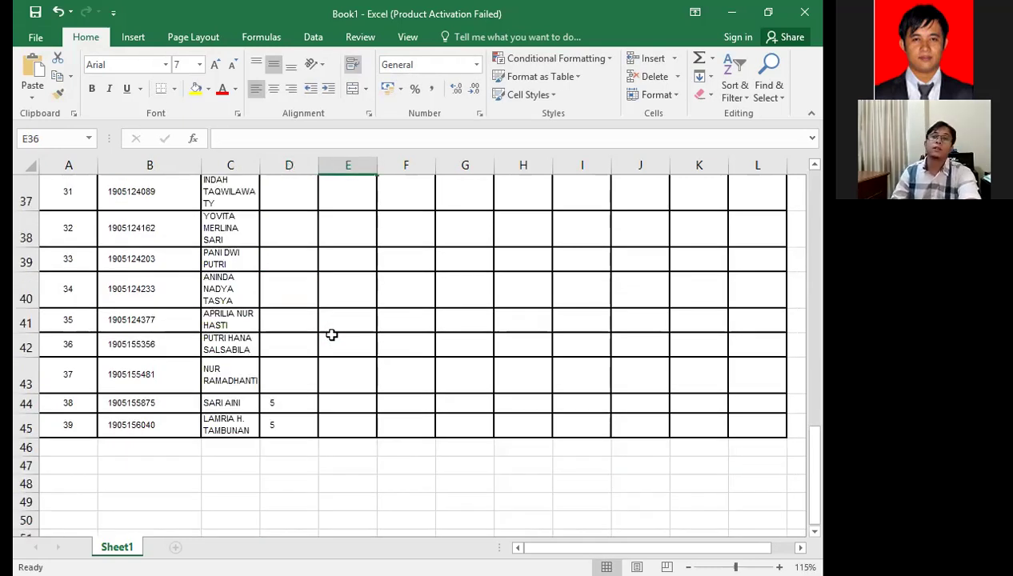
{"action": "scroll", "coordinate": [327, 337], "scroll_direction": "up", "scroll_amount": 6}
{"action": "scroll", "coordinate": [323, 332], "scroll_direction": "down", "scroll_amount": 3}
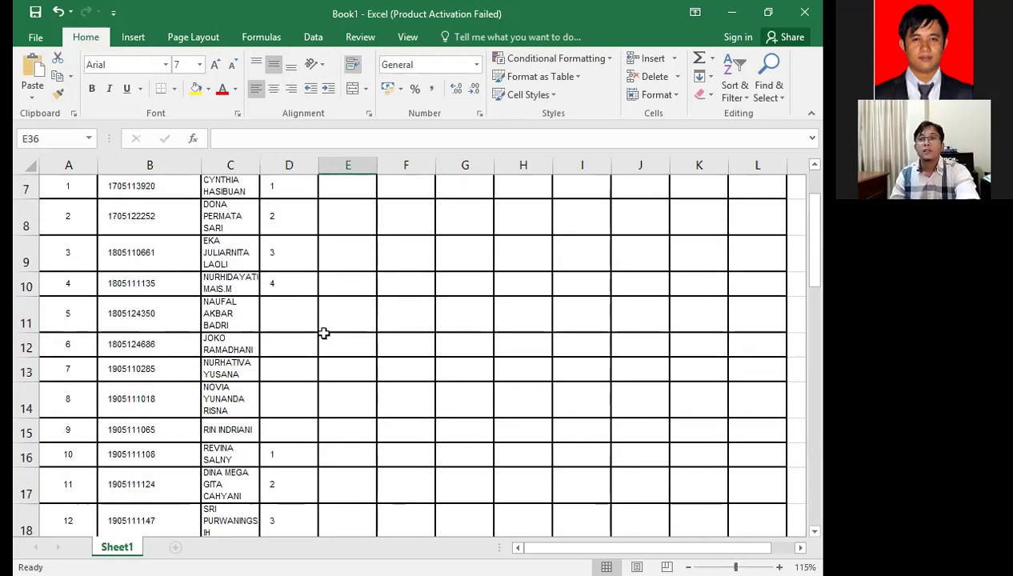
{"action": "scroll", "coordinate": [307, 332], "scroll_direction": "up", "scroll_amount": 1}
{"action": "left_click", "coordinate": [284, 317]}
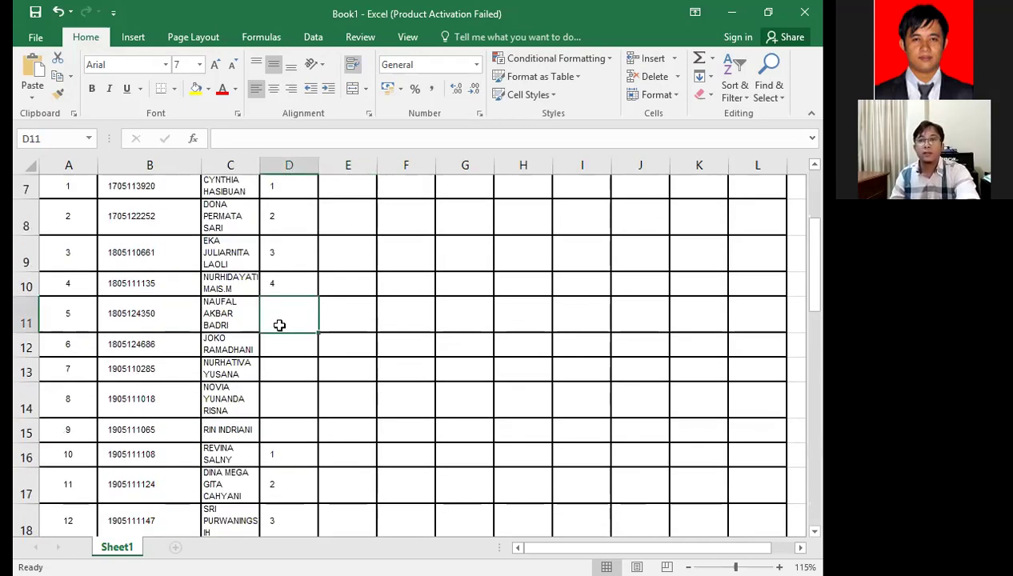
{"action": "type", "text": "6"}
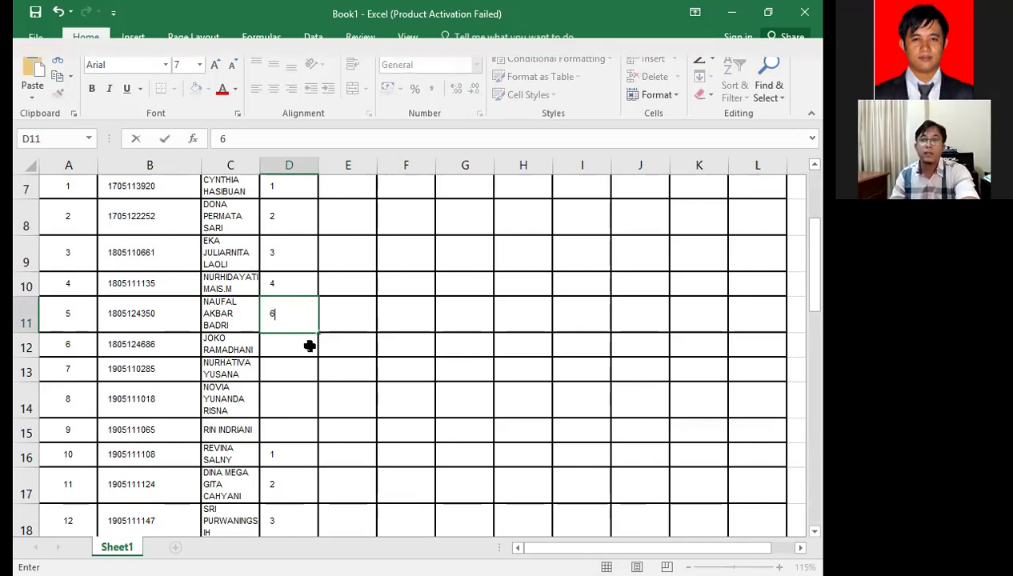
{"action": "left_click", "coordinate": [289, 346]}
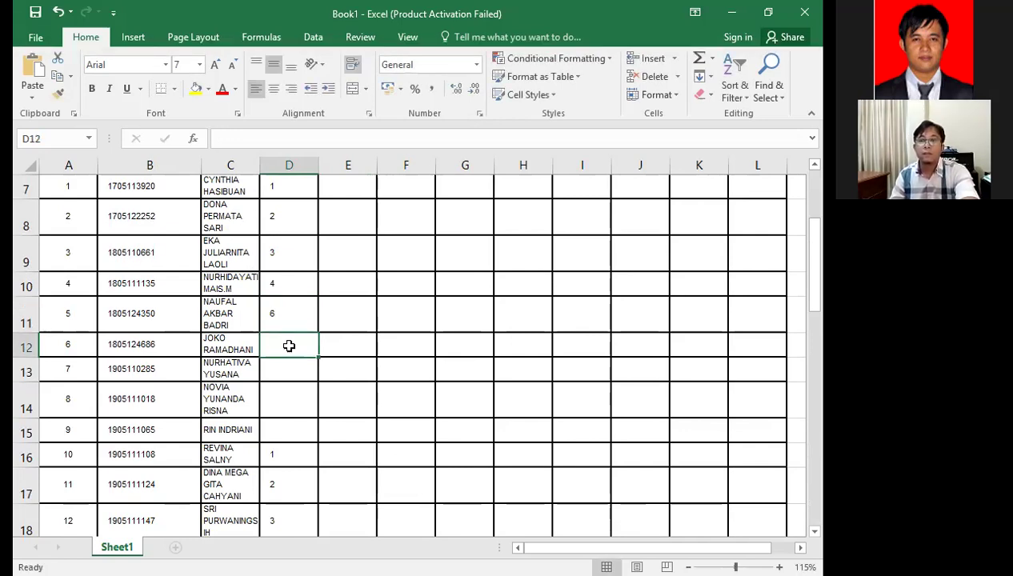
Enter 6 in column D for students 14 and 24, in cells D20 and D30.
{"action": "scroll", "coordinate": [289, 346], "scroll_direction": "down", "scroll_amount": 3}
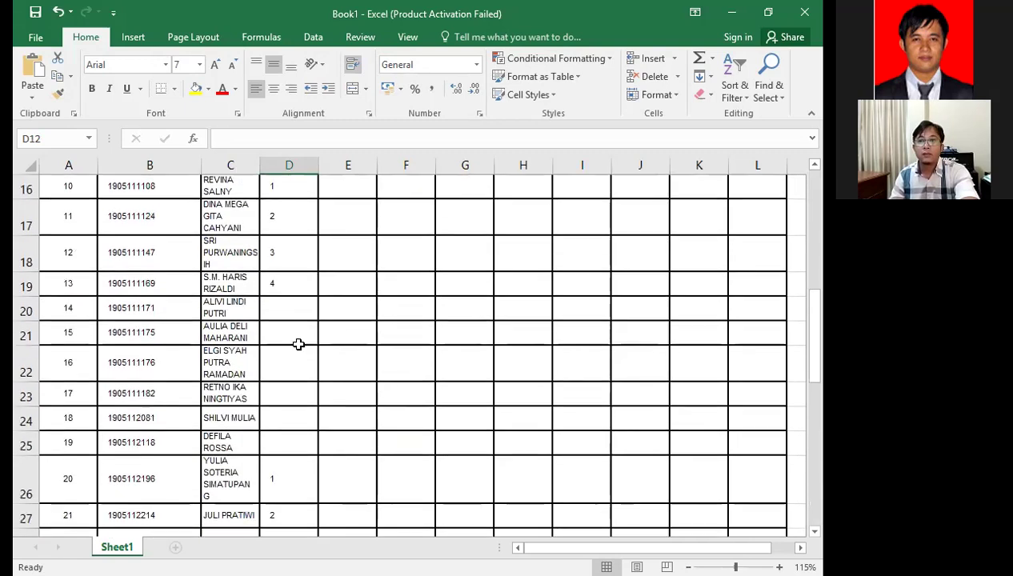
{"action": "left_click", "coordinate": [288, 310]}
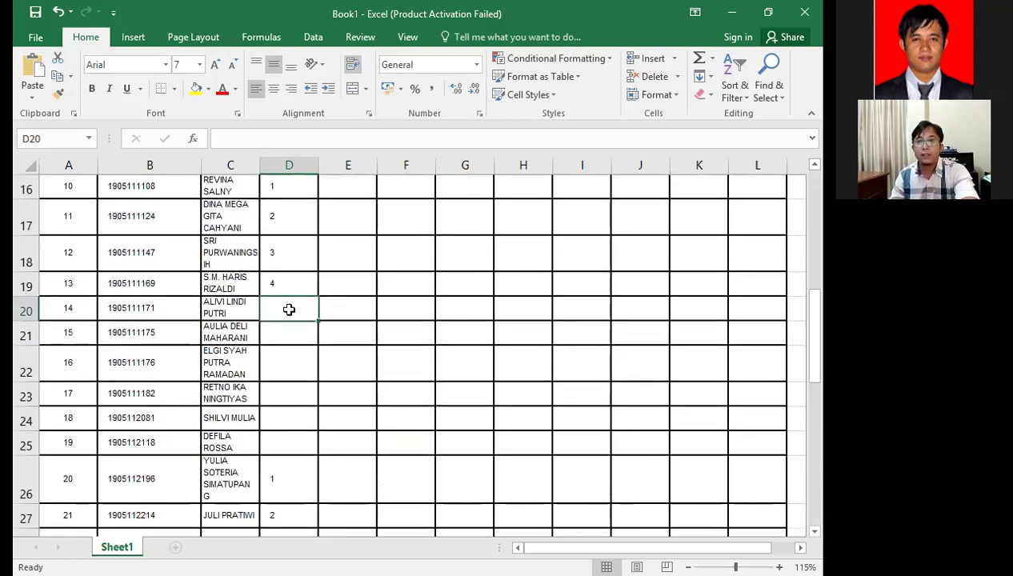
{"action": "type", "text": "6"}
{"action": "scroll", "coordinate": [288, 316], "scroll_direction": "down", "scroll_amount": 3}
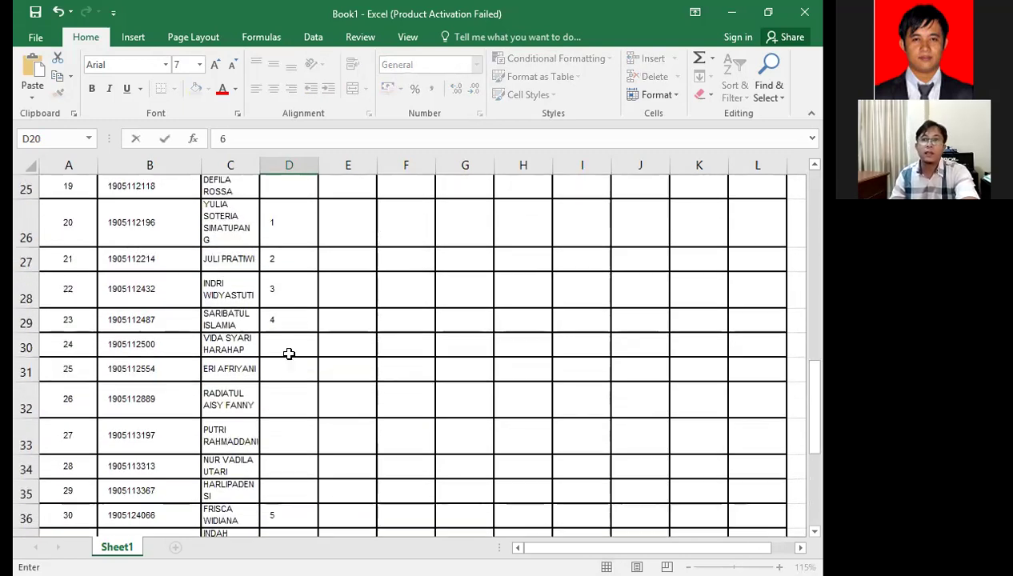
{"action": "left_click", "coordinate": [287, 344]}
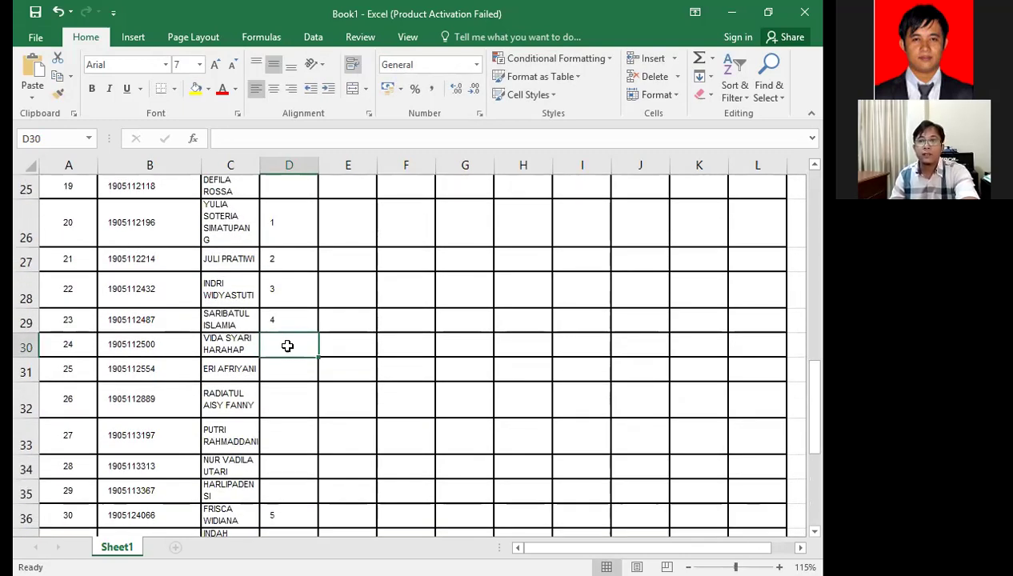
{"action": "type", "text": "4"}
{"action": "left_click", "coordinate": [305, 368]}
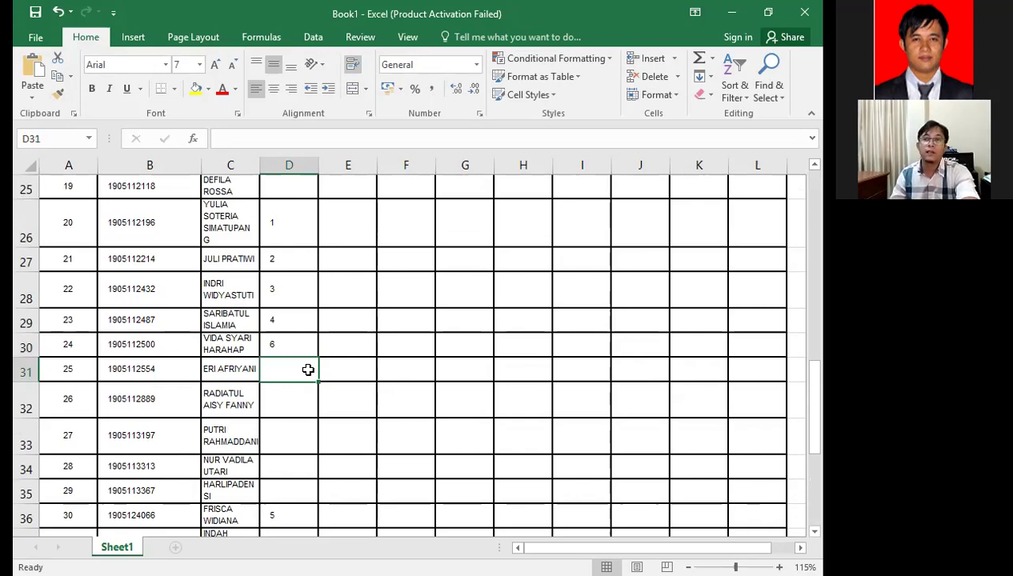
Enter 7 in column D for student 37, in cell D43.
{"action": "scroll", "coordinate": [308, 370], "scroll_direction": "up", "scroll_amount": 3}
{"action": "scroll", "coordinate": [309, 376], "scroll_direction": "down", "scroll_amount": 10}
{"action": "scroll", "coordinate": [311, 384], "scroll_direction": "up", "scroll_amount": 4}
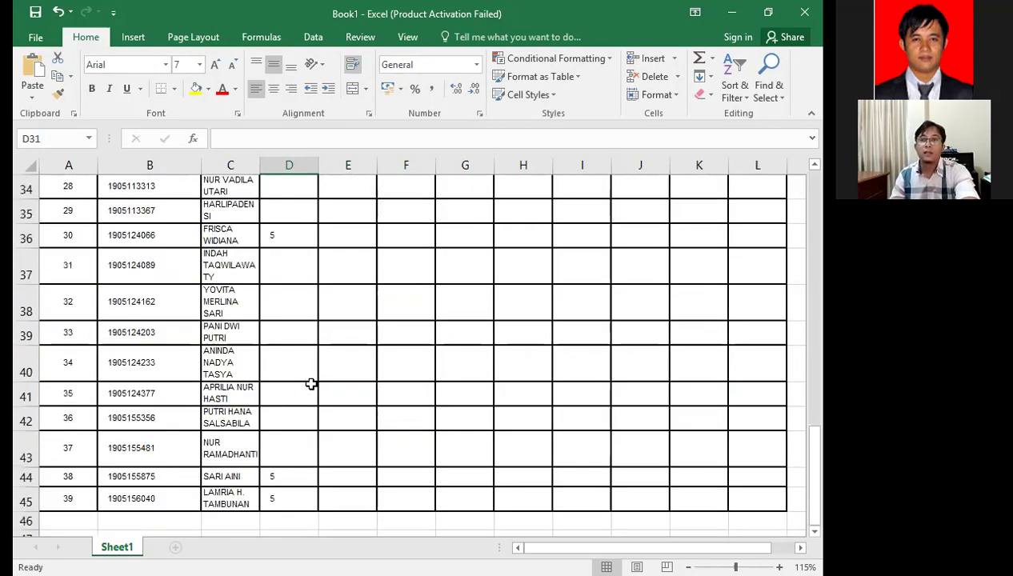
{"action": "left_click", "coordinate": [282, 450]}
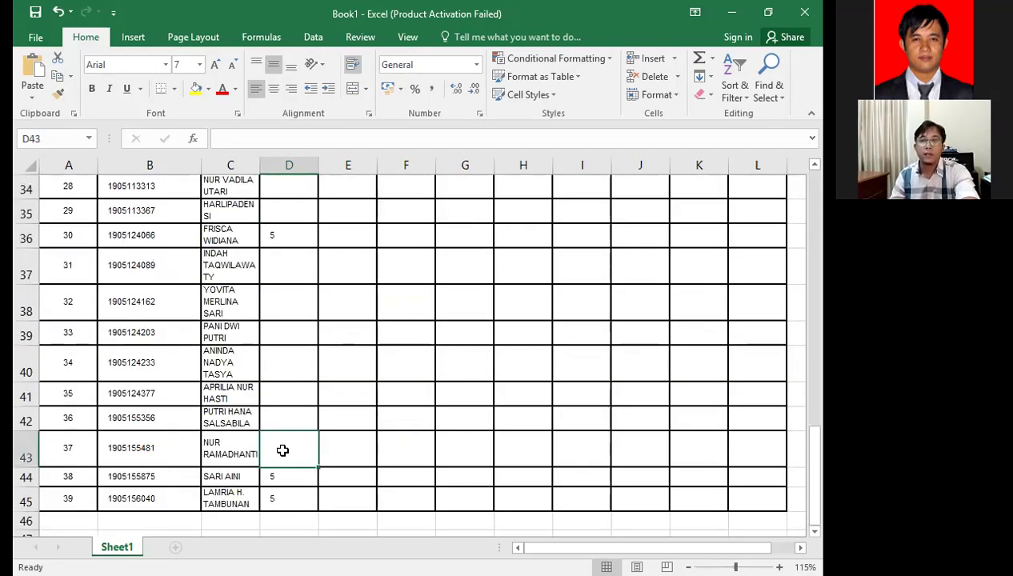
{"action": "type", "text": "7"}
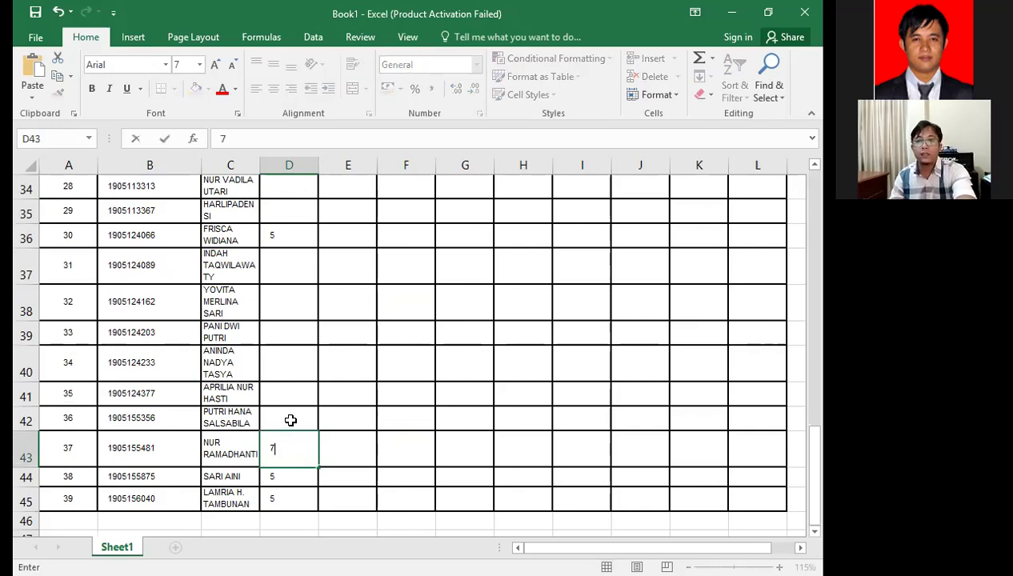
{"action": "left_click", "coordinate": [291, 420]}
Enter 7 in column D for students 31 and 34, in cells D37 and D40.
{"action": "left_click", "coordinate": [295, 273]}
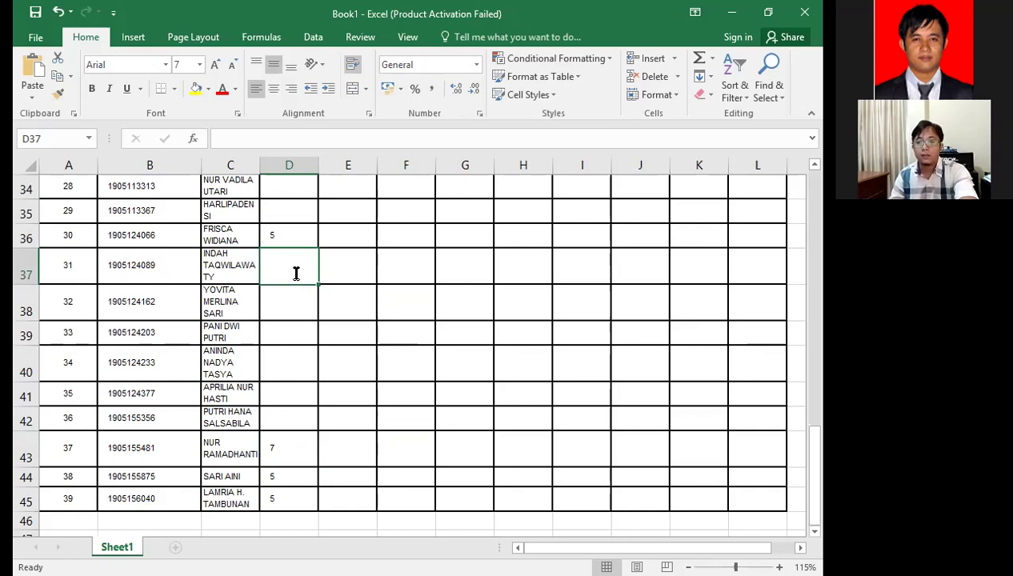
{"action": "type", "text": "7"}
{"action": "scroll", "coordinate": [303, 301], "scroll_direction": "up", "scroll_amount": 3}
{"action": "scroll", "coordinate": [303, 300], "scroll_direction": "down", "scroll_amount": 1}
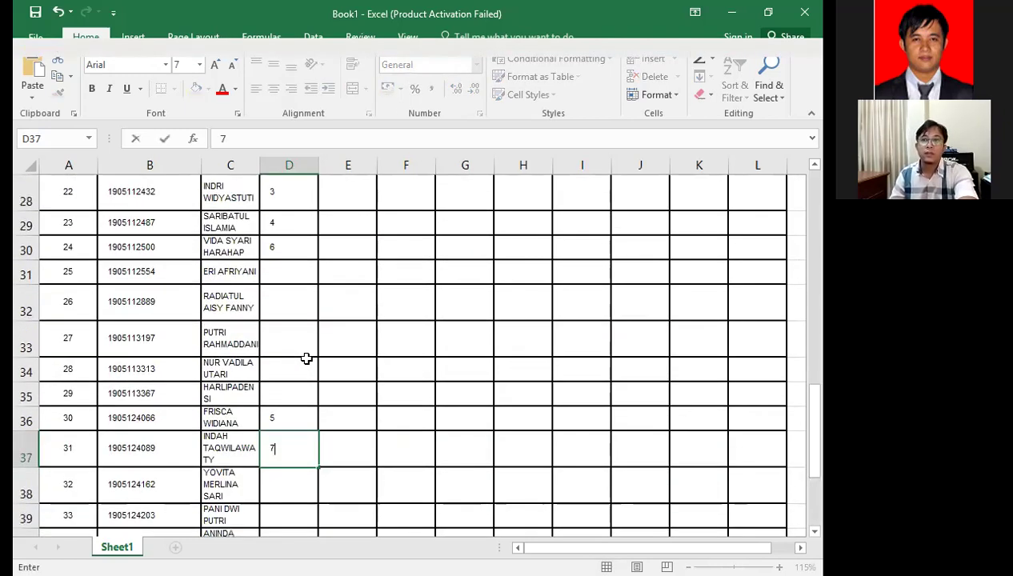
{"action": "scroll", "coordinate": [305, 391], "scroll_direction": "down", "scroll_amount": 3}
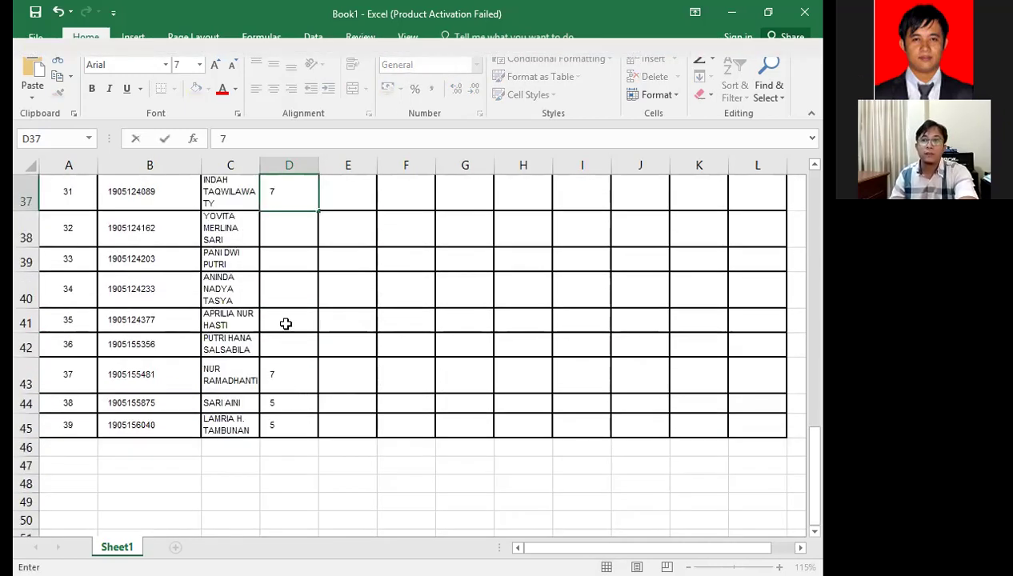
{"action": "left_click", "coordinate": [283, 285]}
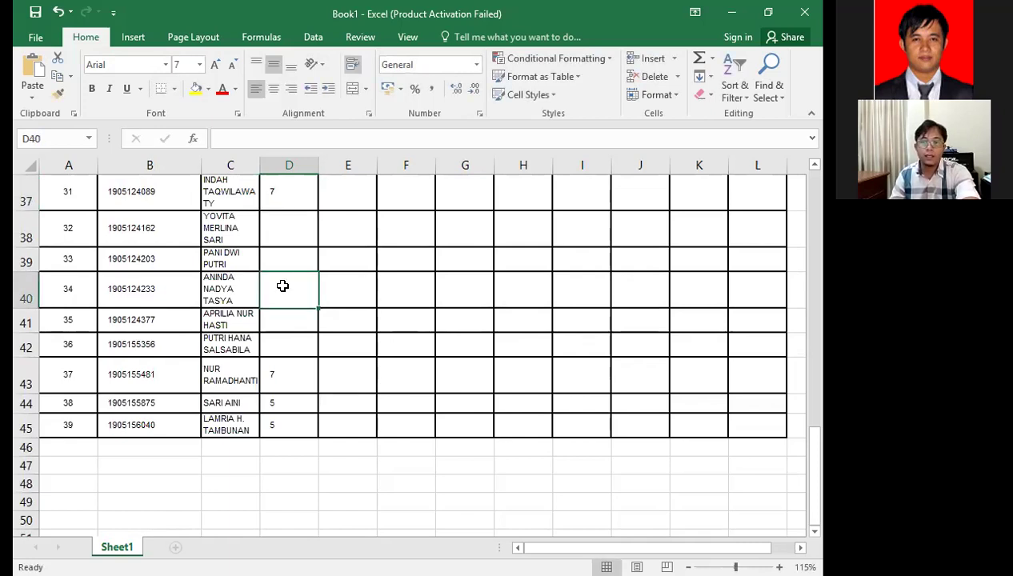
{"action": "type", "text": "7"}
{"action": "left_click", "coordinate": [293, 263]}
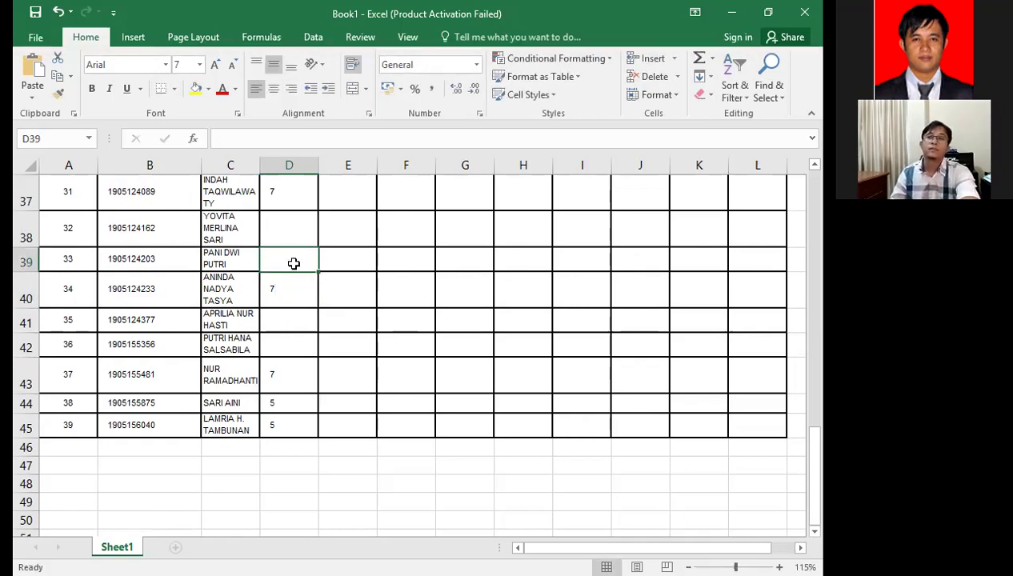
Enter 8 in column D for student 6, in cell D12.
{"action": "scroll", "coordinate": [294, 269], "scroll_direction": "up", "scroll_amount": 10}
{"action": "scroll", "coordinate": [293, 272], "scroll_direction": "down", "scroll_amount": 3}
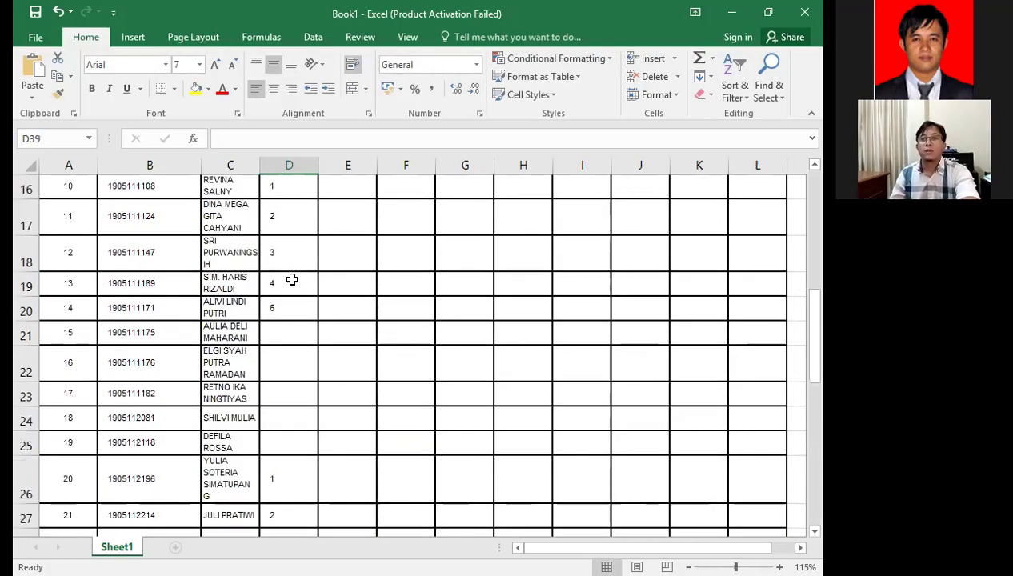
{"action": "scroll", "coordinate": [293, 274], "scroll_direction": "up", "scroll_amount": 2}
{"action": "left_click", "coordinate": [287, 249]}
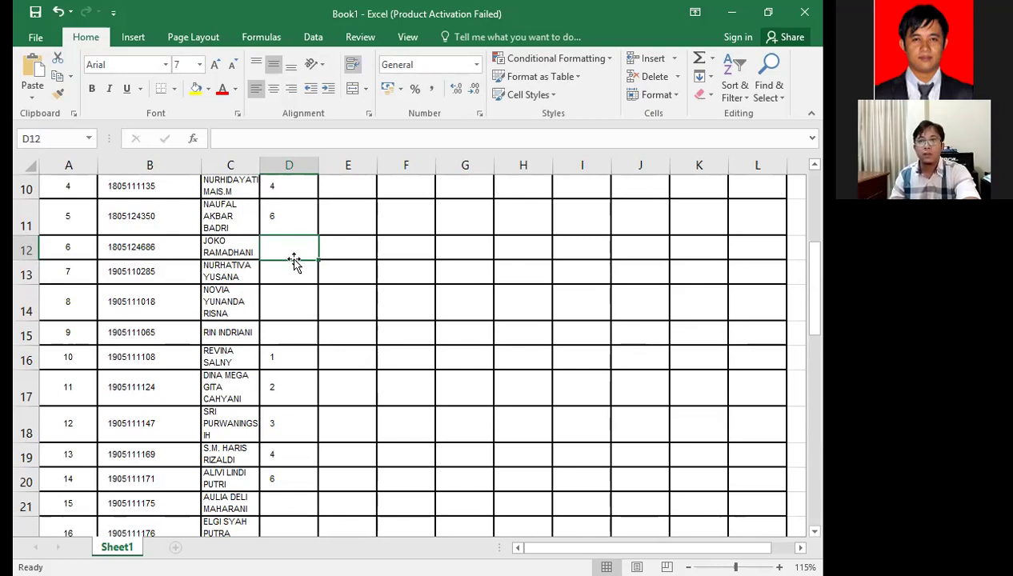
{"action": "type", "text": "8"}
{"action": "scroll", "coordinate": [290, 316], "scroll_direction": "down", "scroll_amount": 2}
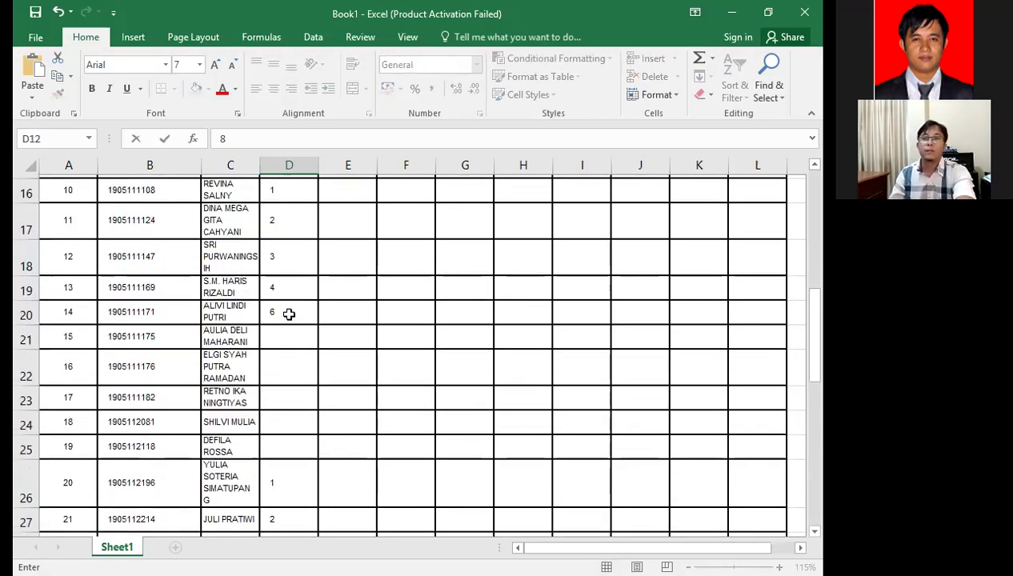
Enter 8 in column D for students 15 and 25, in cells D21 and D31.
{"action": "left_click", "coordinate": [290, 339]}
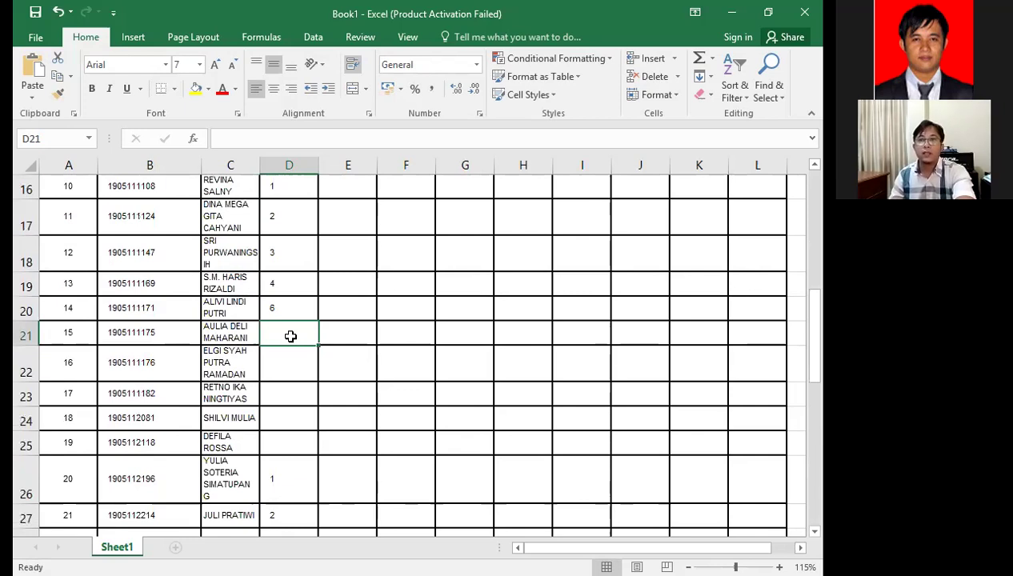
{"action": "type", "text": "8"}
{"action": "scroll", "coordinate": [290, 336], "scroll_direction": "down", "scroll_amount": 2}
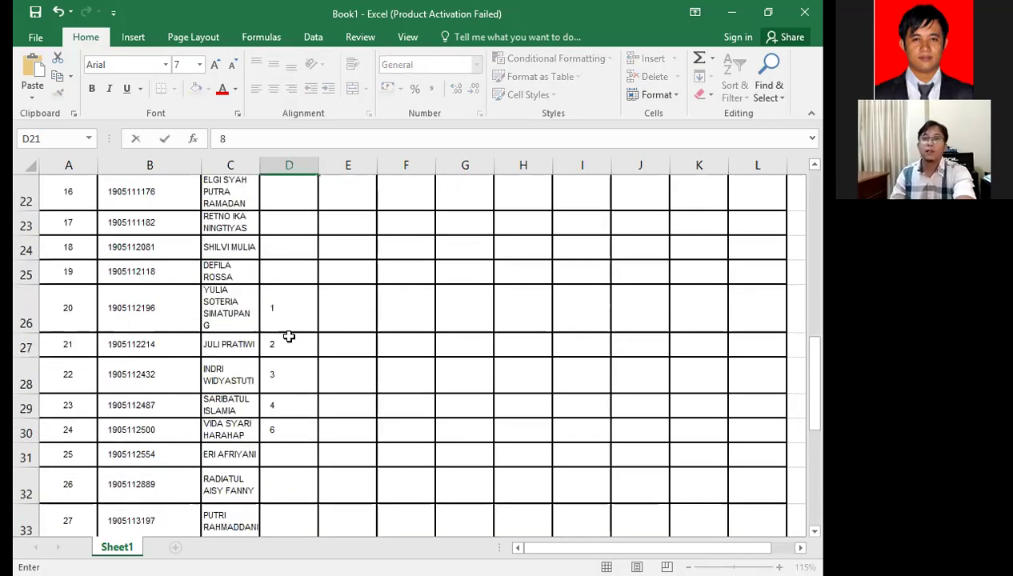
{"action": "scroll", "coordinate": [289, 337], "scroll_direction": "up", "scroll_amount": 1}
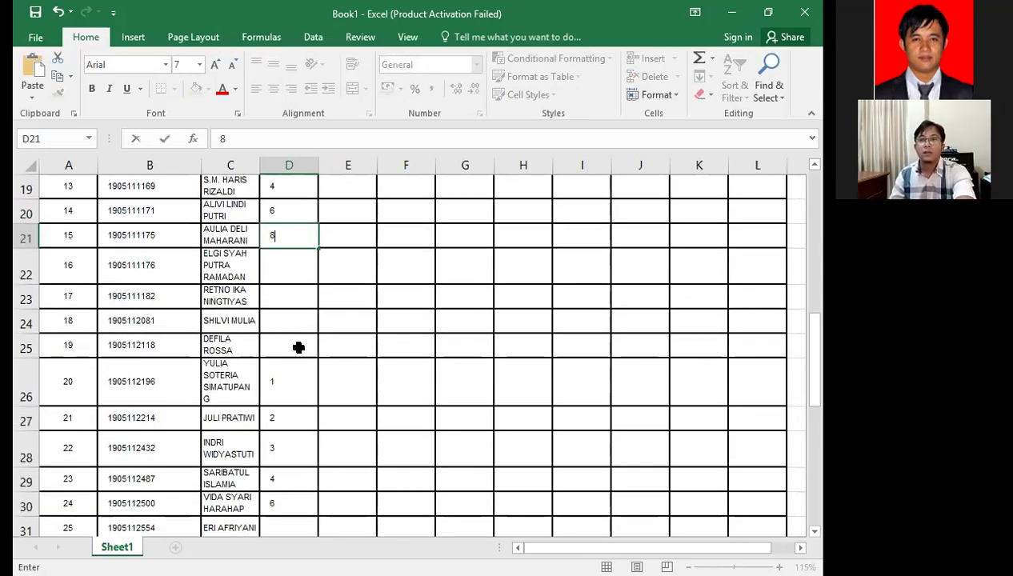
{"action": "scroll", "coordinate": [308, 402], "scroll_direction": "down", "scroll_amount": 2}
{"action": "left_click", "coordinate": [295, 373]}
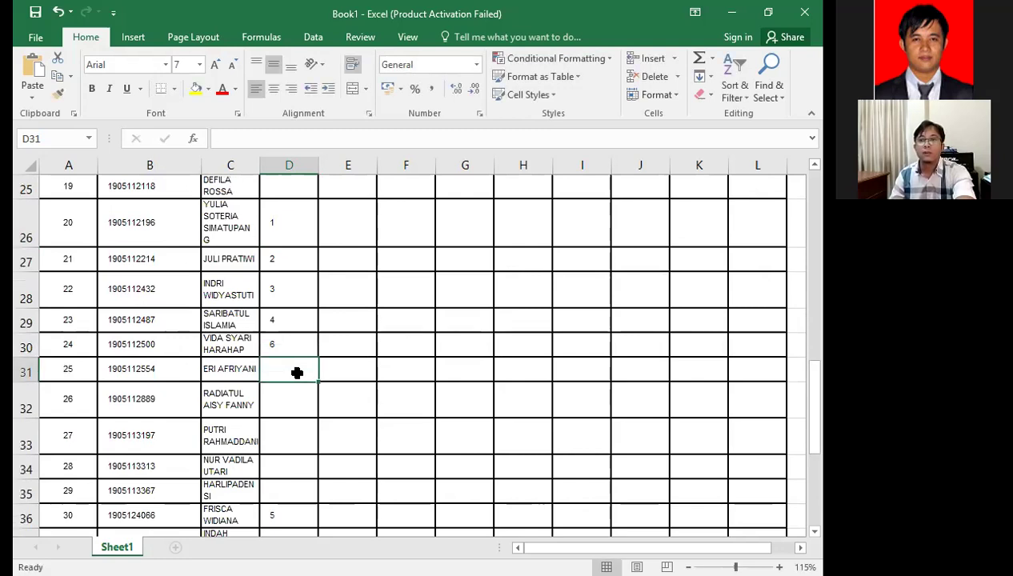
{"action": "double_click", "coordinate": [299, 376]}
{"action": "type", "text": "6"}
{"action": "key", "text": "Return"}
Enter 9 in column D for student 7, in cell D13.
{"action": "scroll", "coordinate": [299, 399], "scroll_direction": "up", "scroll_amount": 3}
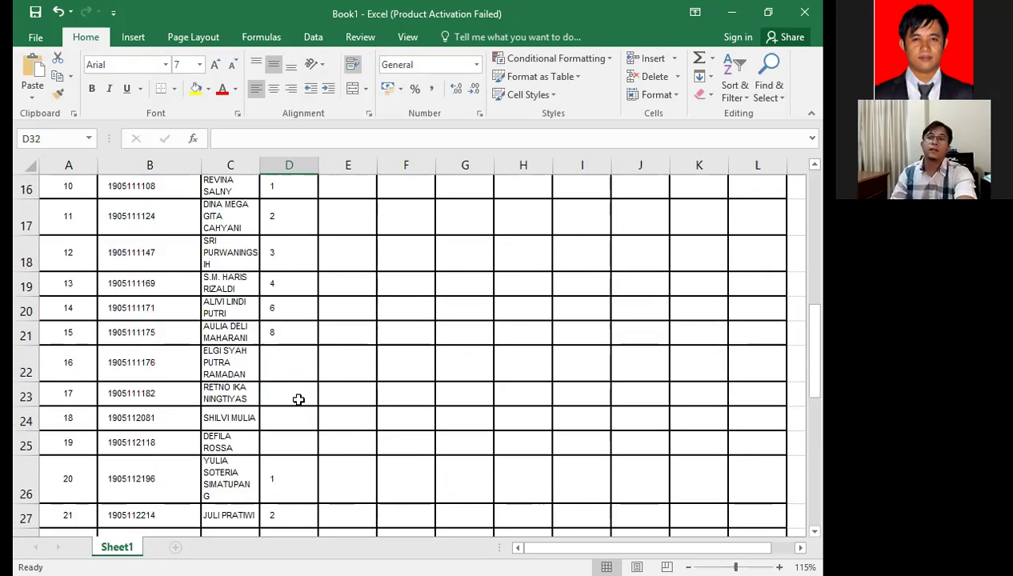
{"action": "scroll", "coordinate": [299, 400], "scroll_direction": "up", "scroll_amount": 3}
{"action": "left_click", "coordinate": [289, 371]}
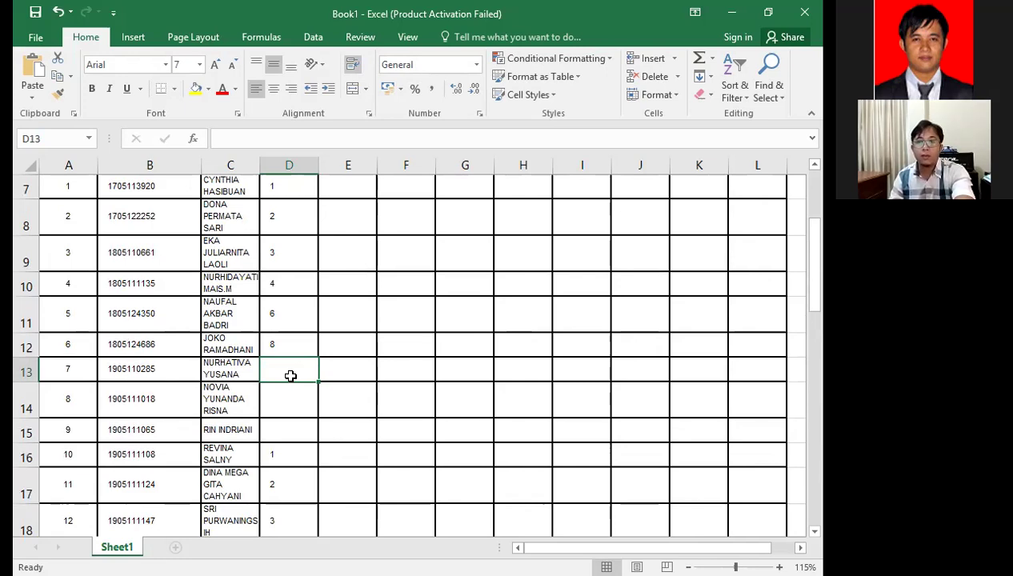
{"action": "type", "text": "9"}
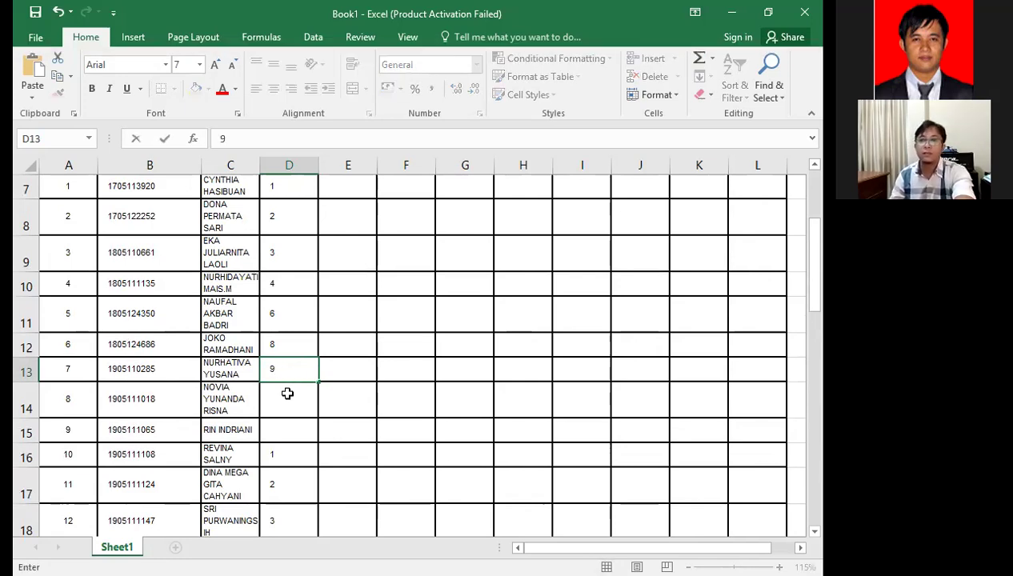
{"action": "key", "text": "Return"}
Enter 9 in column D for students 16 and 26, in cells D22 and D32.
{"action": "scroll", "coordinate": [287, 384], "scroll_direction": "down", "scroll_amount": 4}
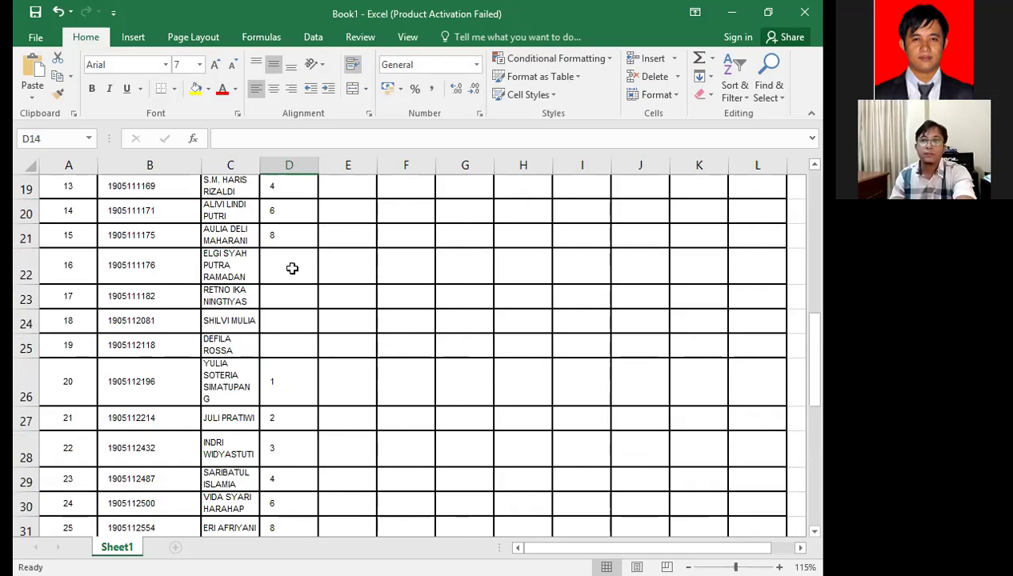
{"action": "left_click", "coordinate": [293, 265]}
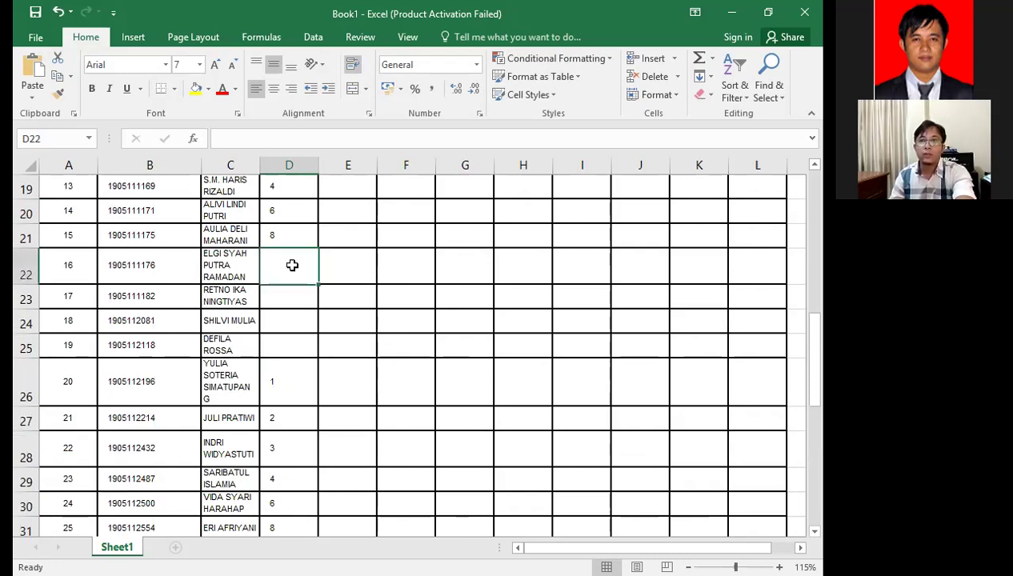
{"action": "type", "text": "9"}
{"action": "key", "text": "Return"}
{"action": "scroll", "coordinate": [296, 293], "scroll_direction": "down", "scroll_amount": 2}
{"action": "left_click", "coordinate": [299, 398]}
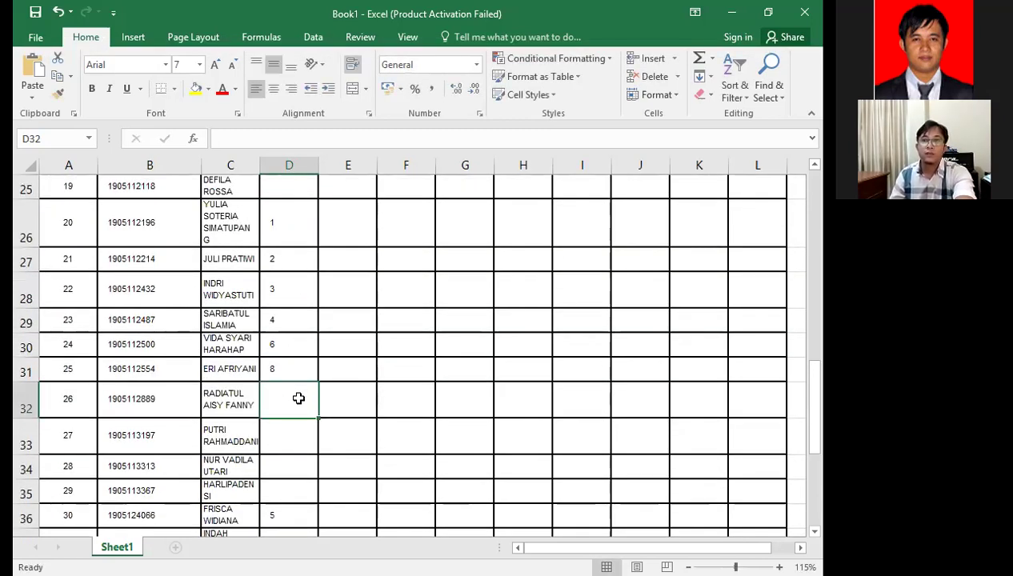
{"action": "type", "text": "9"}
{"action": "left_click", "coordinate": [303, 428]}
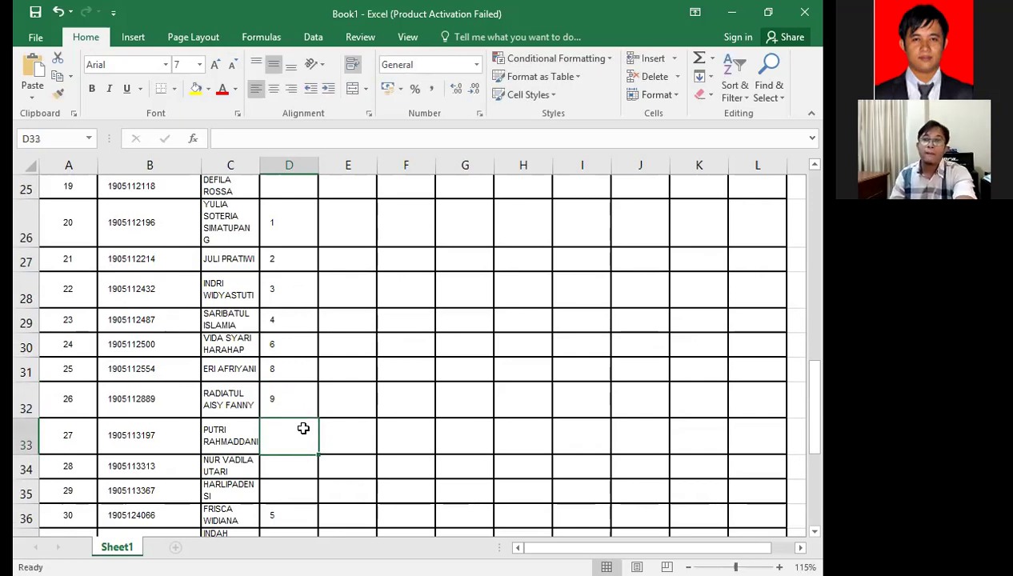
Enter 9 in column D for student 32, in cell D38.
{"action": "scroll", "coordinate": [303, 428], "scroll_direction": "down", "scroll_amount": 3}
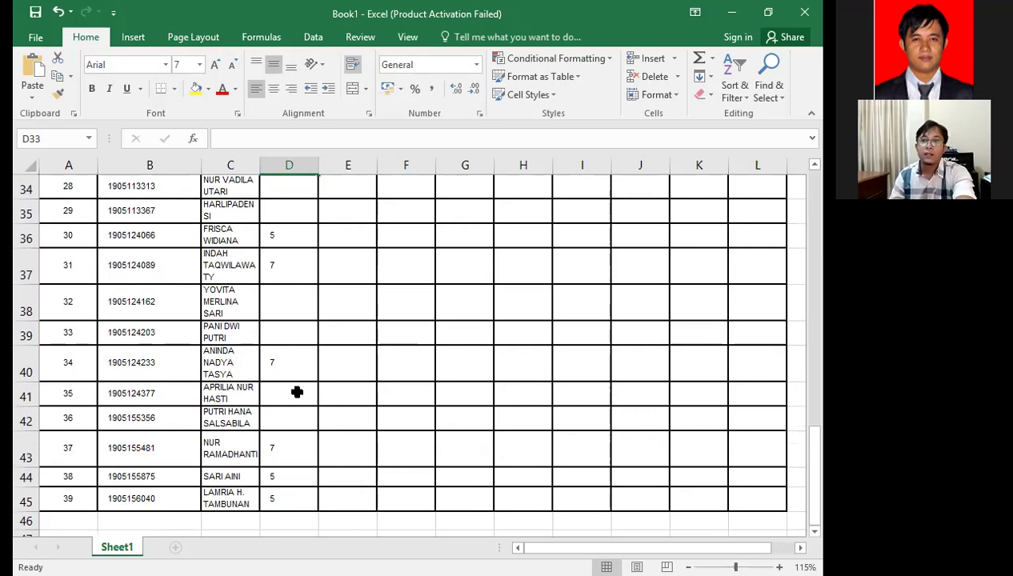
{"action": "left_click", "coordinate": [293, 311]}
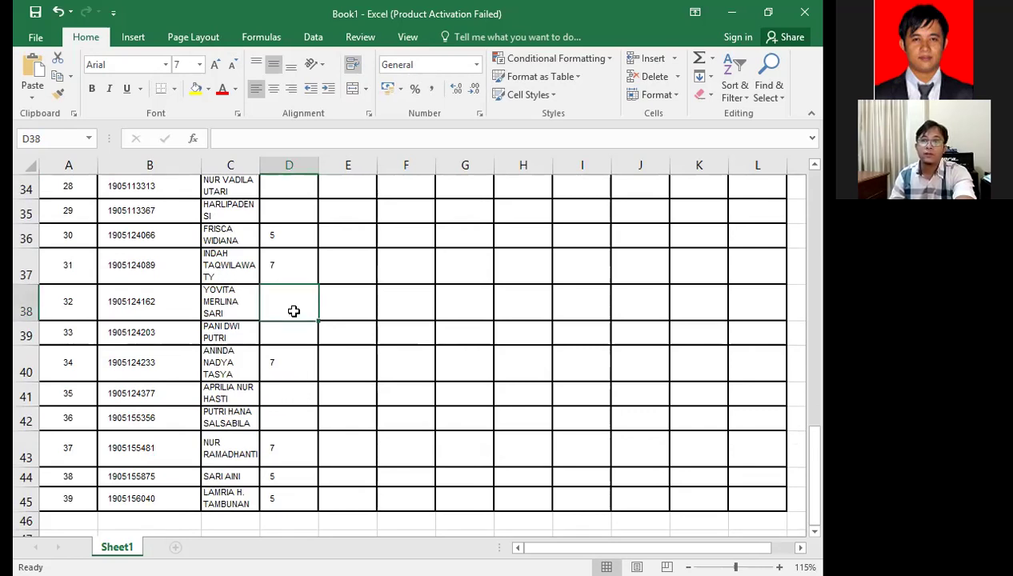
{"action": "type", "text": "9"}
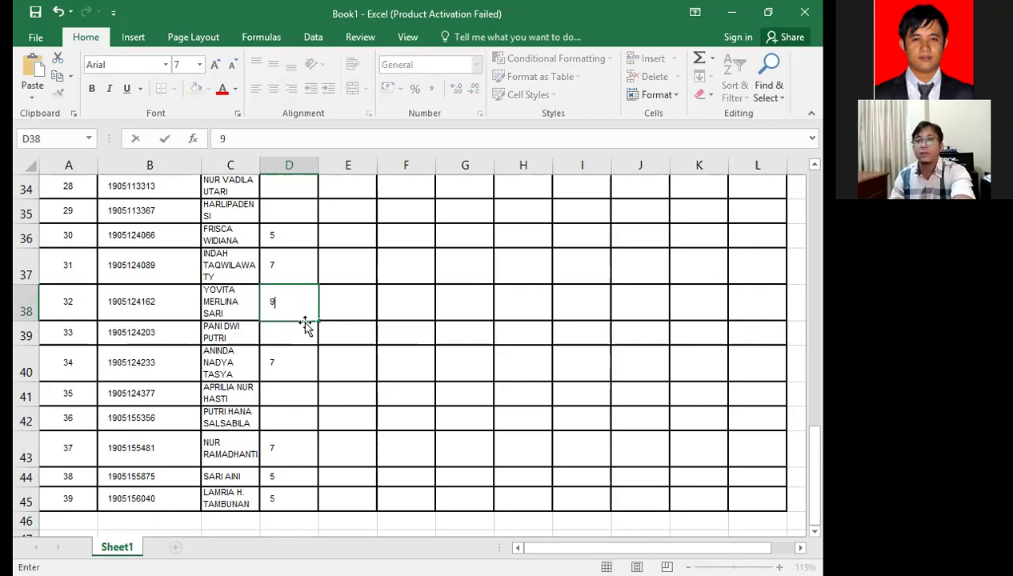
{"action": "left_click", "coordinate": [306, 333]}
Enter 10 in column D for student 8, in cell D14.
{"action": "scroll", "coordinate": [307, 333], "scroll_direction": "up", "scroll_amount": 11}
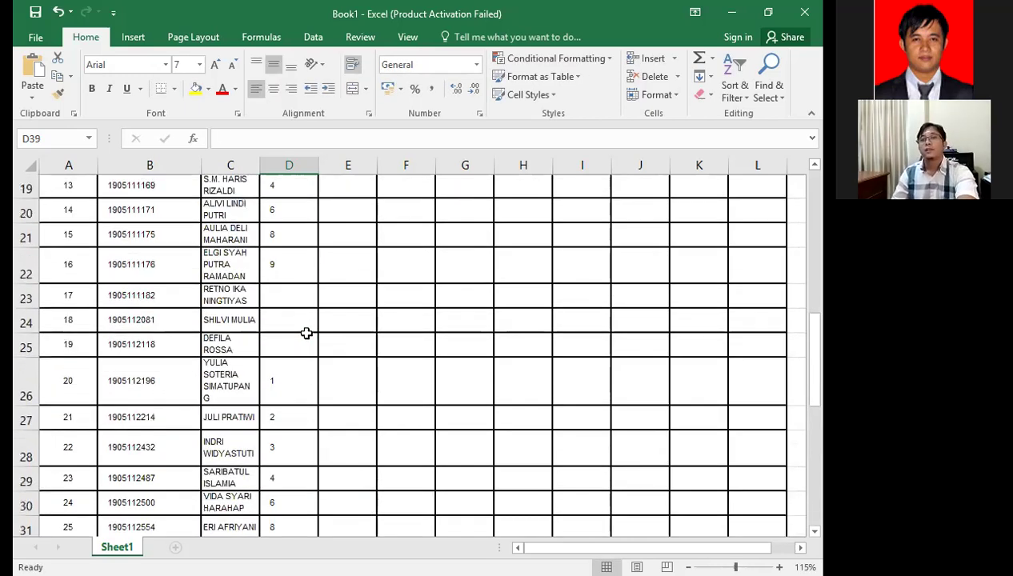
{"action": "scroll", "coordinate": [307, 333], "scroll_direction": "down", "scroll_amount": 2}
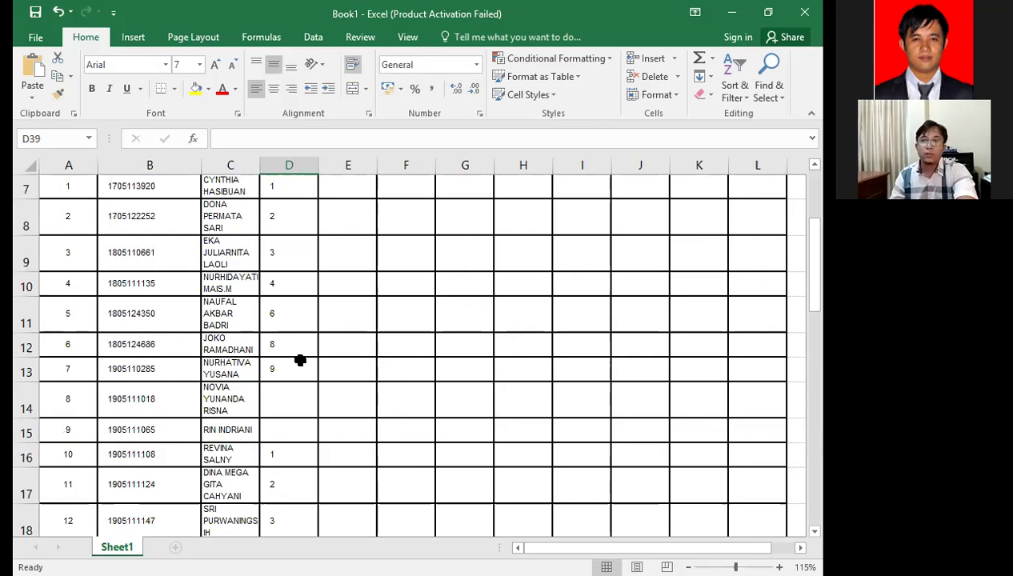
{"action": "left_click", "coordinate": [292, 399]}
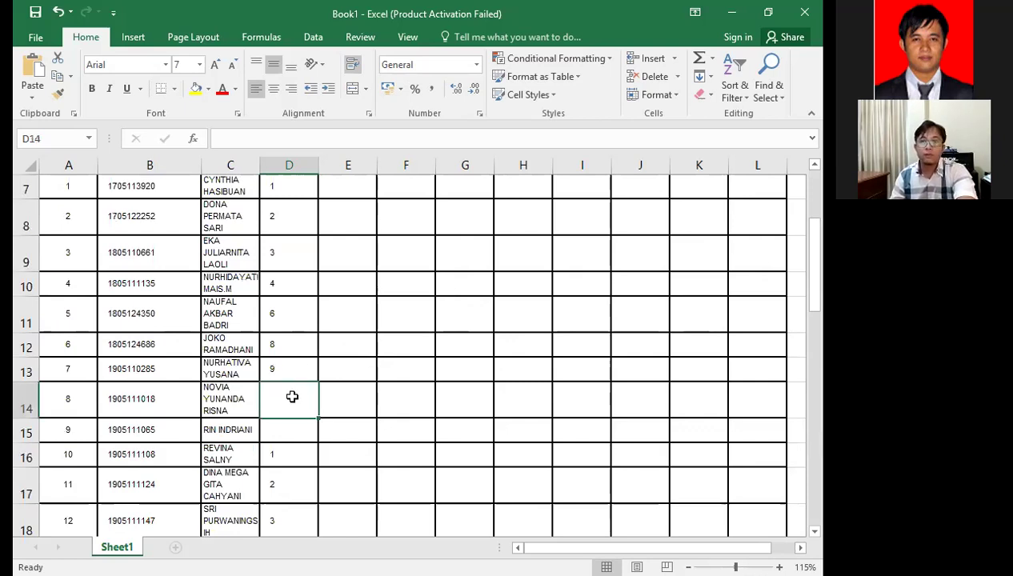
{"action": "type", "text": "1"}
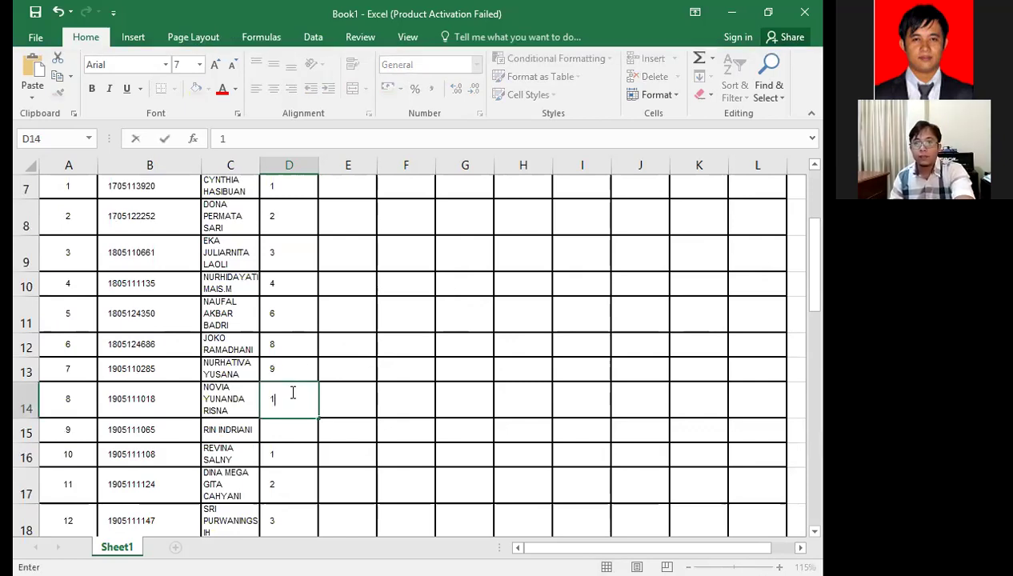
{"action": "type", "text": "0"}
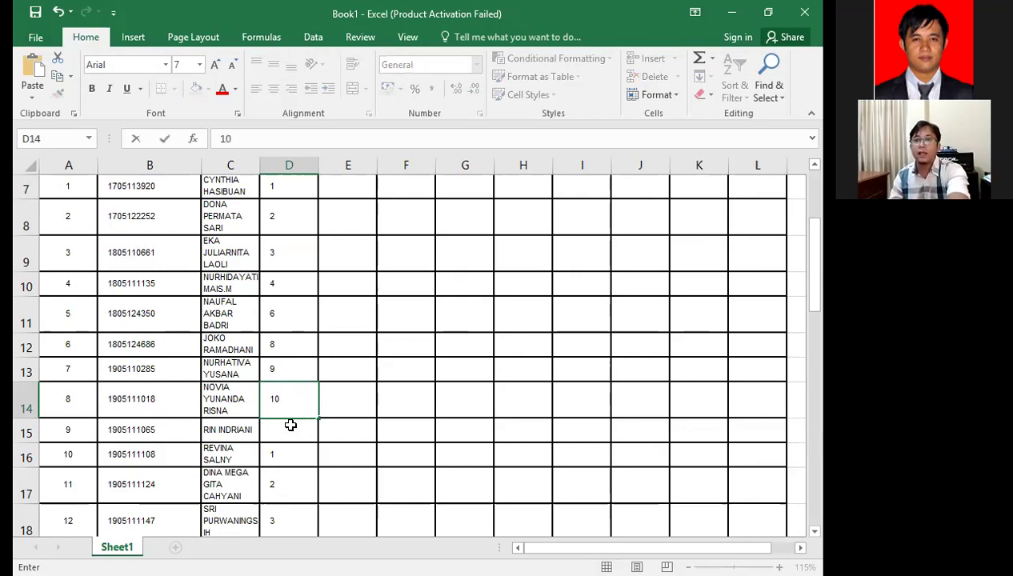
{"action": "left_click", "coordinate": [288, 426]}
Enter 10 in column D for students 17 and 27, in cells D23 and D33.
{"action": "scroll", "coordinate": [290, 425], "scroll_direction": "down", "scroll_amount": 4}
{"action": "left_click", "coordinate": [290, 295]}
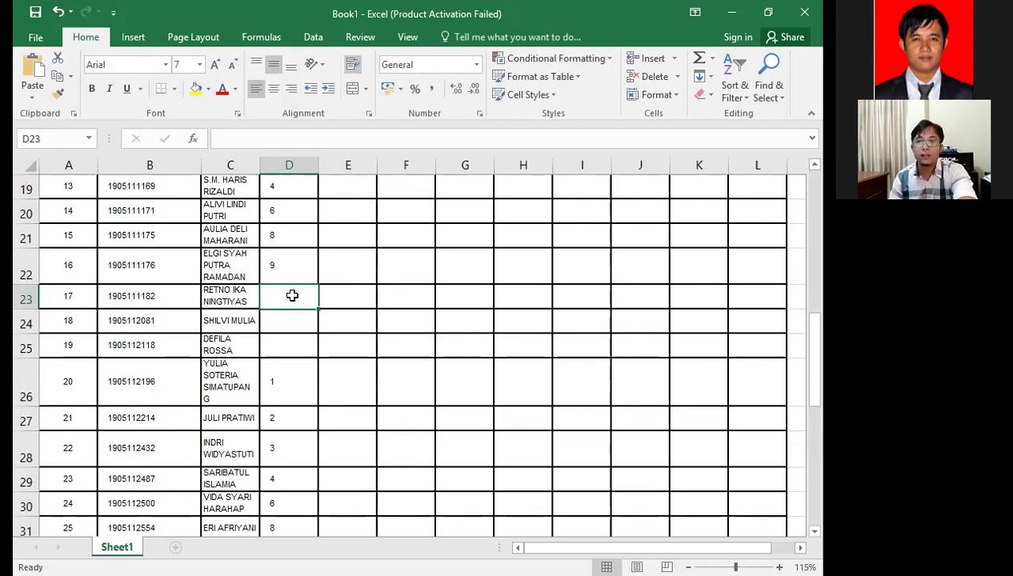
{"action": "type", "text": "10"}
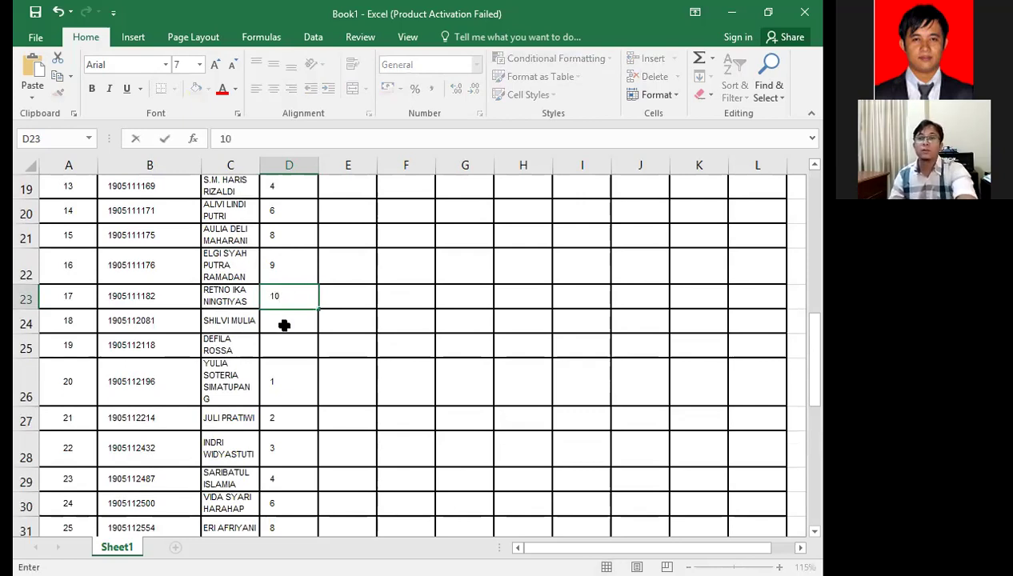
{"action": "left_click", "coordinate": [283, 325]}
{"action": "scroll", "coordinate": [282, 328], "scroll_direction": "down", "scroll_amount": 3}
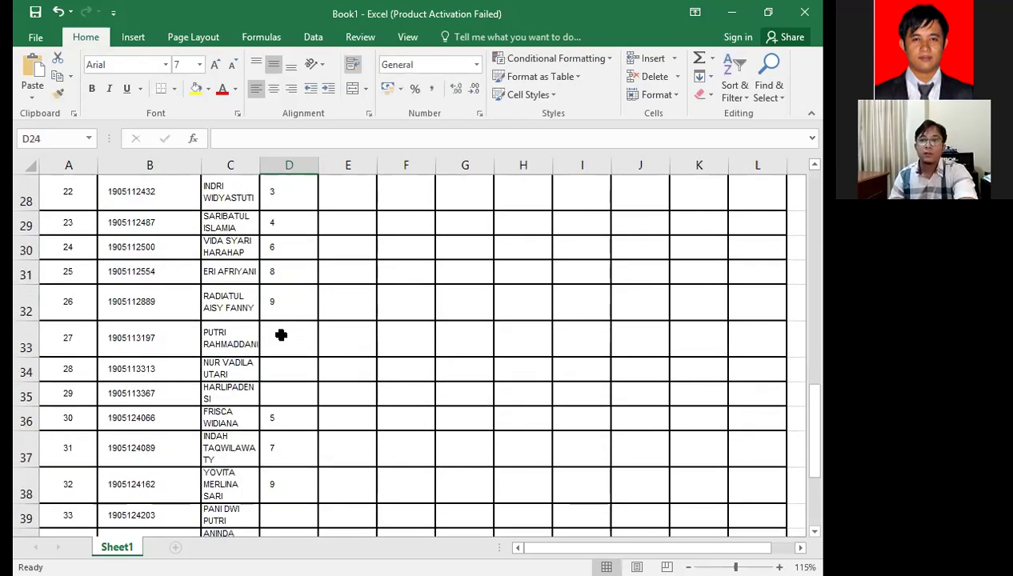
{"action": "left_click", "coordinate": [282, 336]}
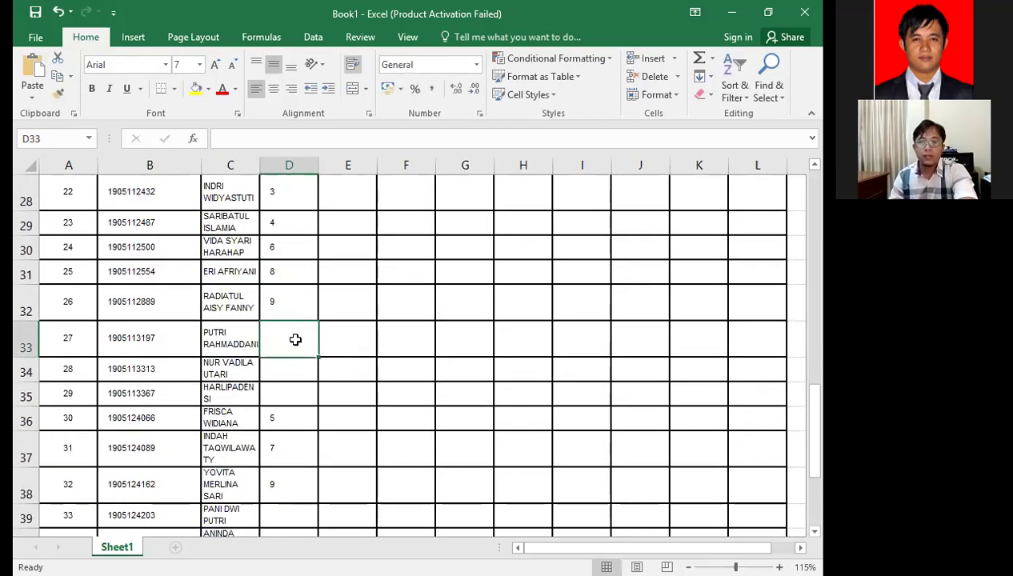
{"action": "type", "text": "10"}
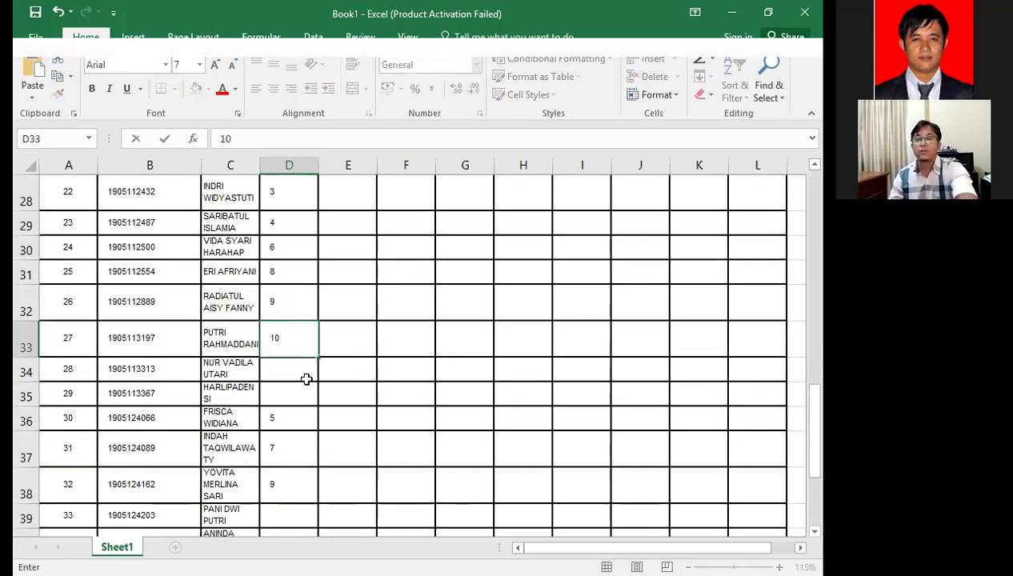
Enter 10 in column D for student 33, in cell D39.
{"action": "scroll", "coordinate": [306, 380], "scroll_direction": "down", "scroll_amount": 2}
{"action": "scroll", "coordinate": [303, 351], "scroll_direction": "up", "scroll_amount": 1}
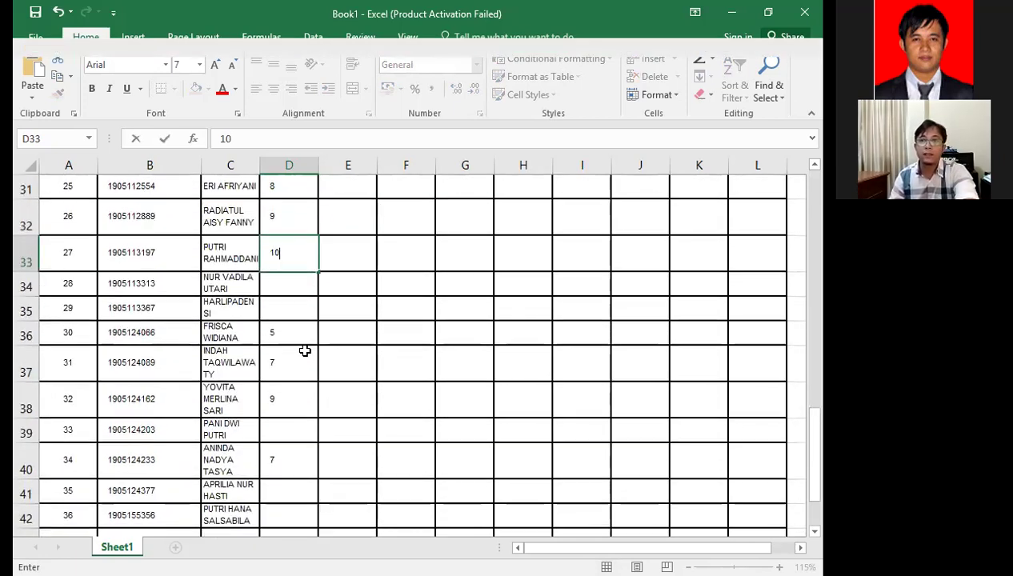
{"action": "scroll", "coordinate": [300, 349], "scroll_direction": "down", "scroll_amount": 1}
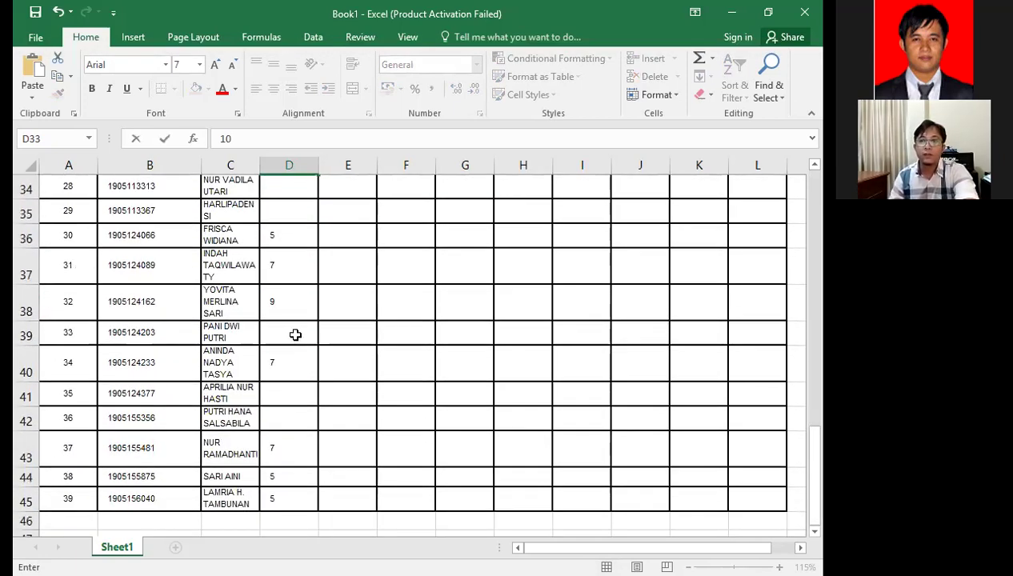
{"action": "left_click", "coordinate": [296, 335]}
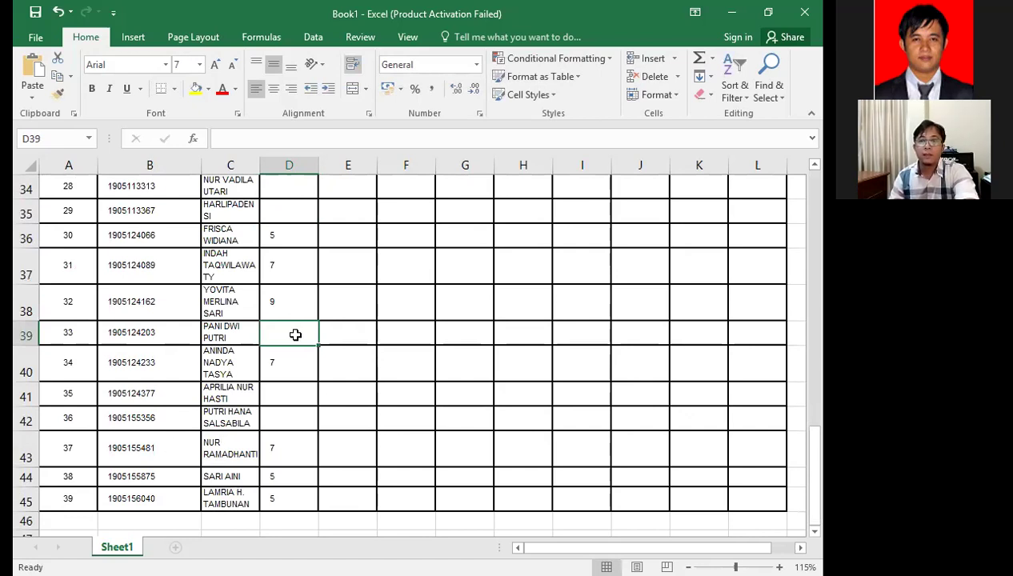
{"action": "type", "text": "10"}
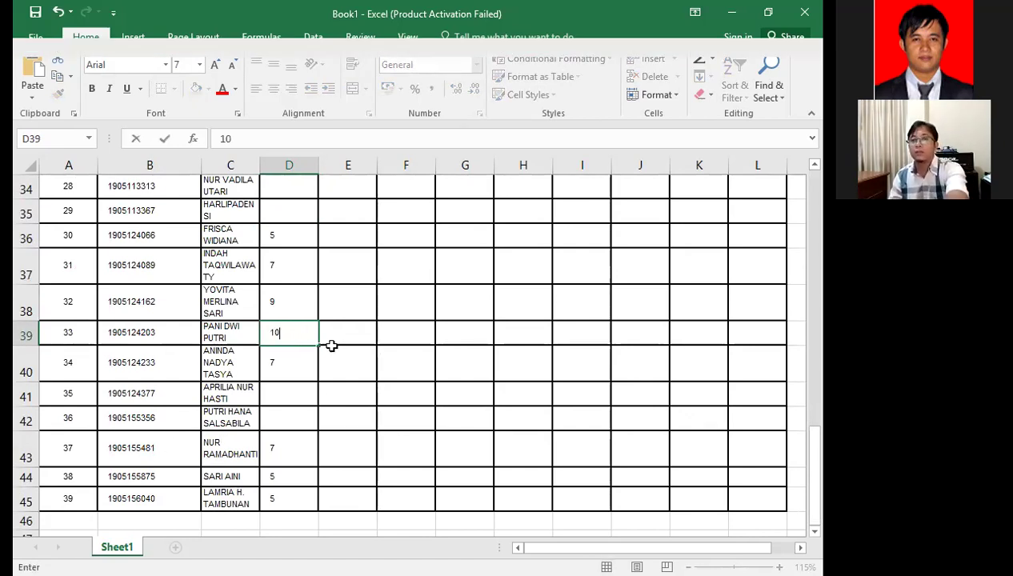
{"action": "left_click_drag", "start_coordinate": [330, 348], "coordinate": [330, 340]}
Enter 11 in column D for students 9 and 18, in cells D15 and D24.
{"action": "scroll", "coordinate": [303, 350], "scroll_direction": "up", "scroll_amount": 3}
{"action": "scroll", "coordinate": [304, 350], "scroll_direction": "up", "scroll_amount": 5}
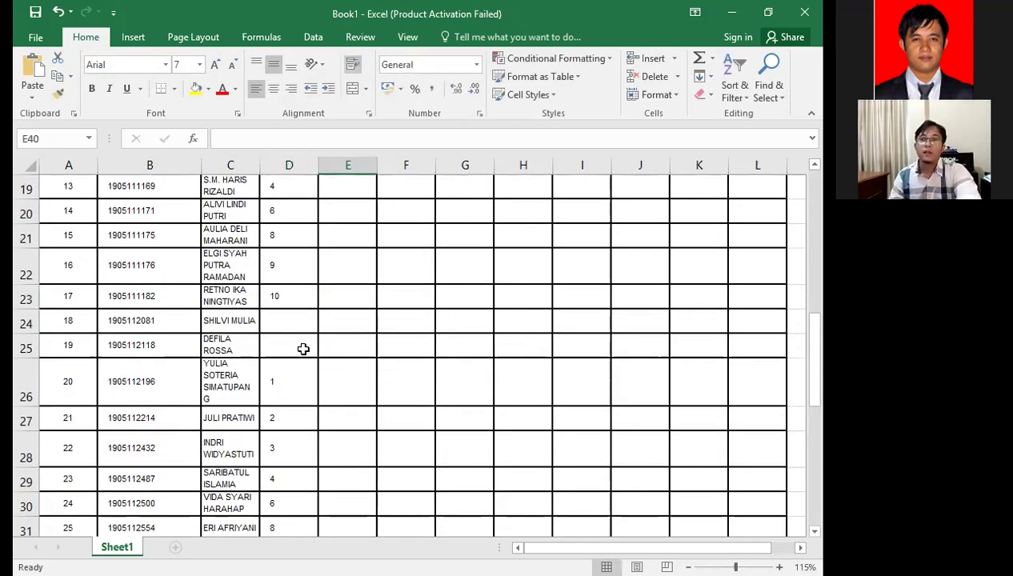
{"action": "left_click", "coordinate": [293, 333]}
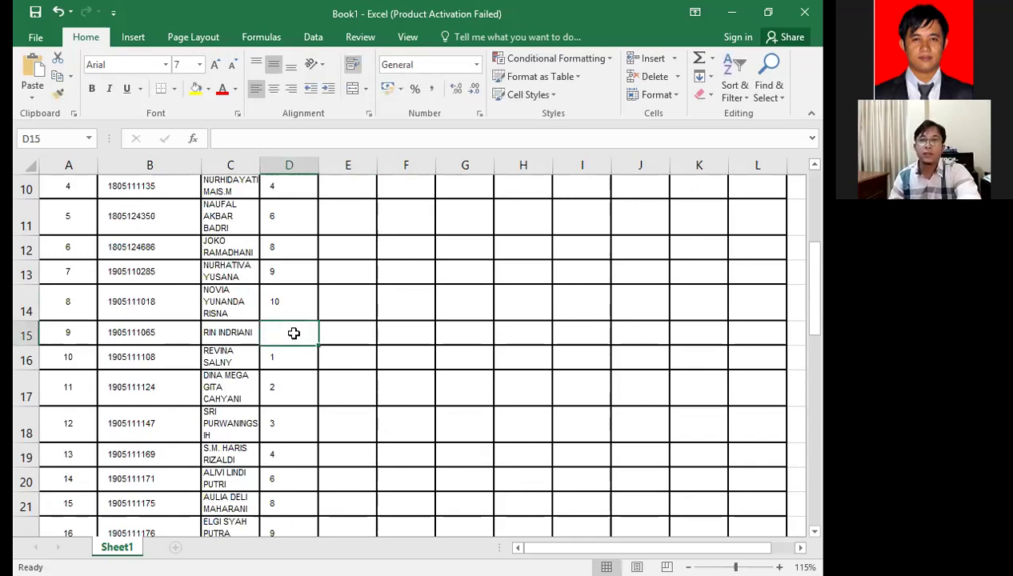
{"action": "type", "text": "11"}
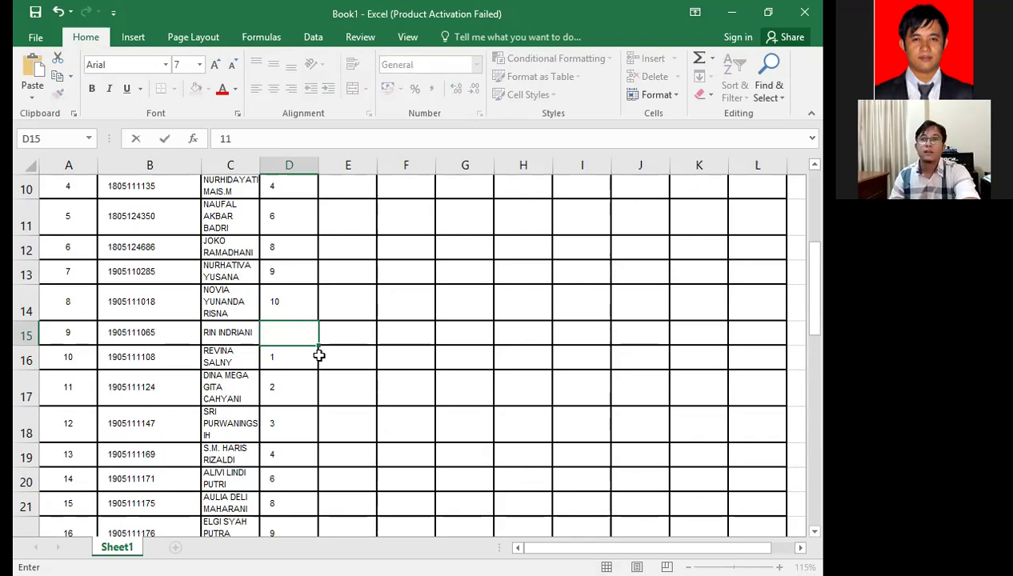
{"action": "scroll", "coordinate": [304, 364], "scroll_direction": "down", "scroll_amount": 3}
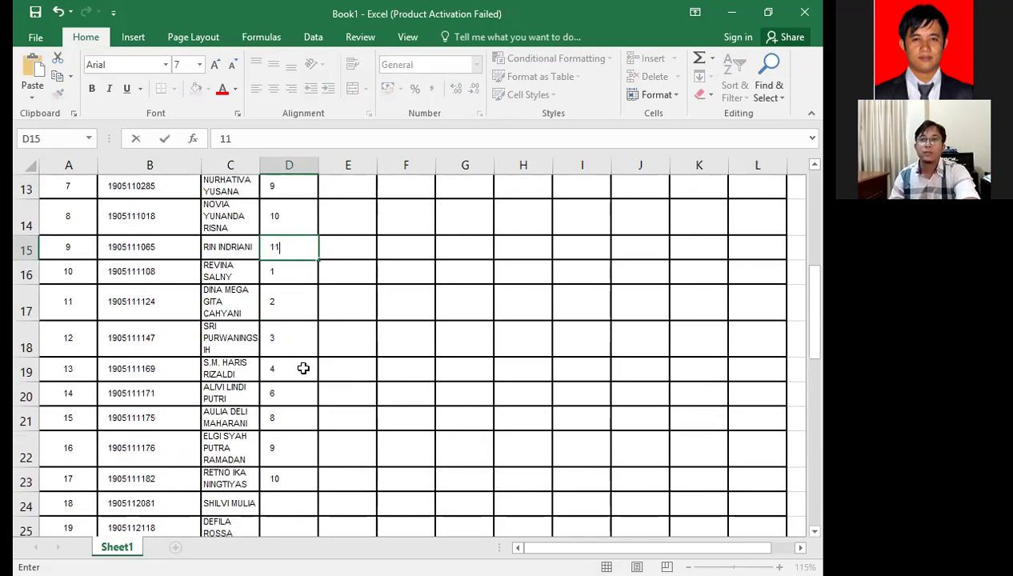
{"action": "left_click", "coordinate": [294, 320]}
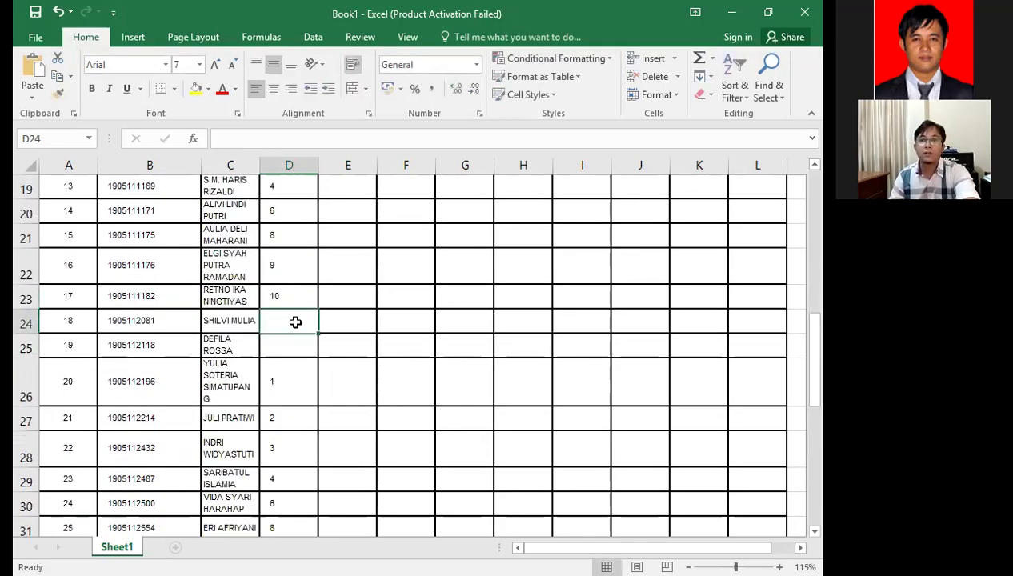
{"action": "type", "text": "11"}
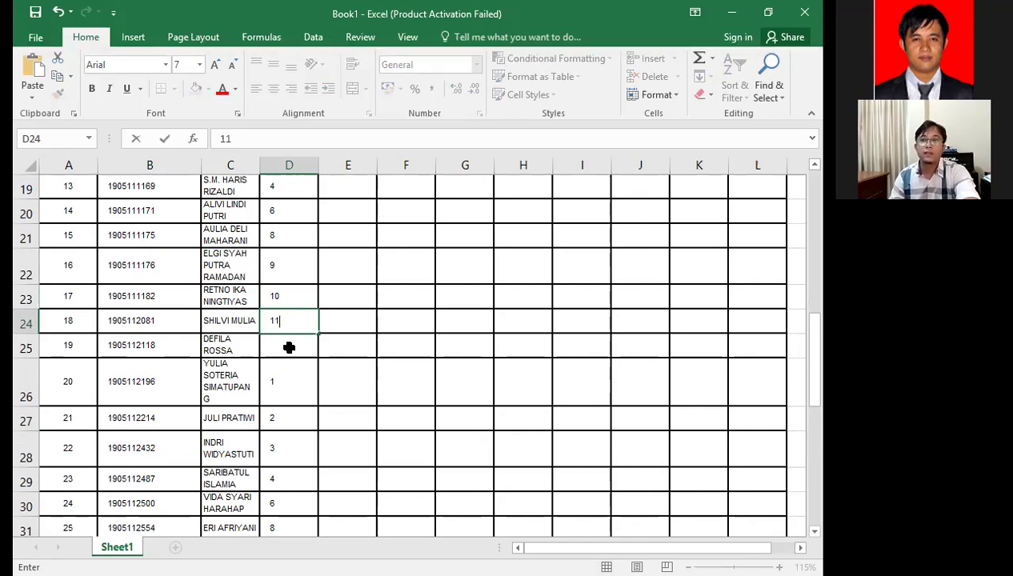
{"action": "scroll", "coordinate": [289, 347], "scroll_direction": "down", "scroll_amount": 3}
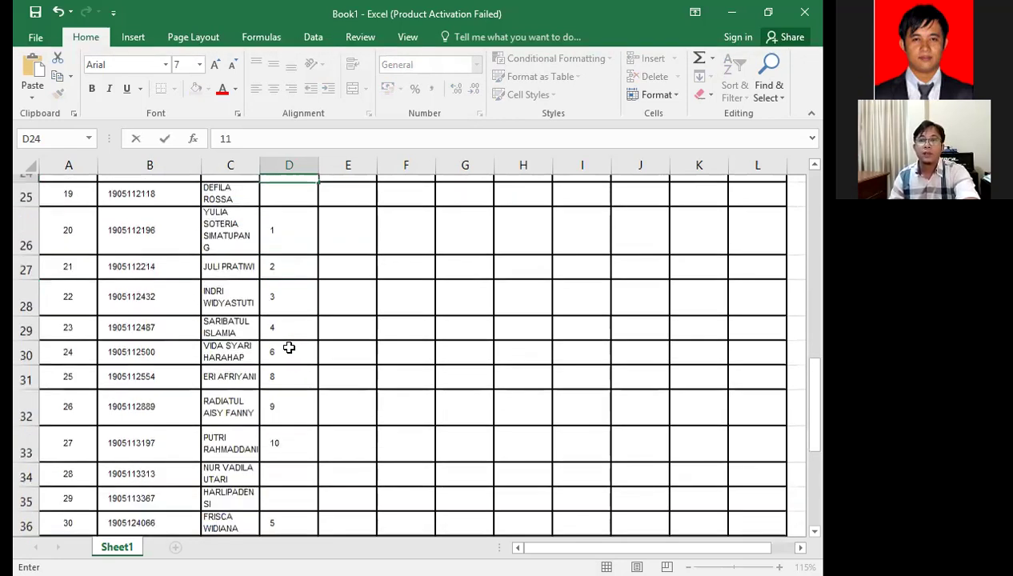
Enter 11 in column D for students 28 and 35, in cells D34 and D41.
{"action": "left_click", "coordinate": [291, 372]}
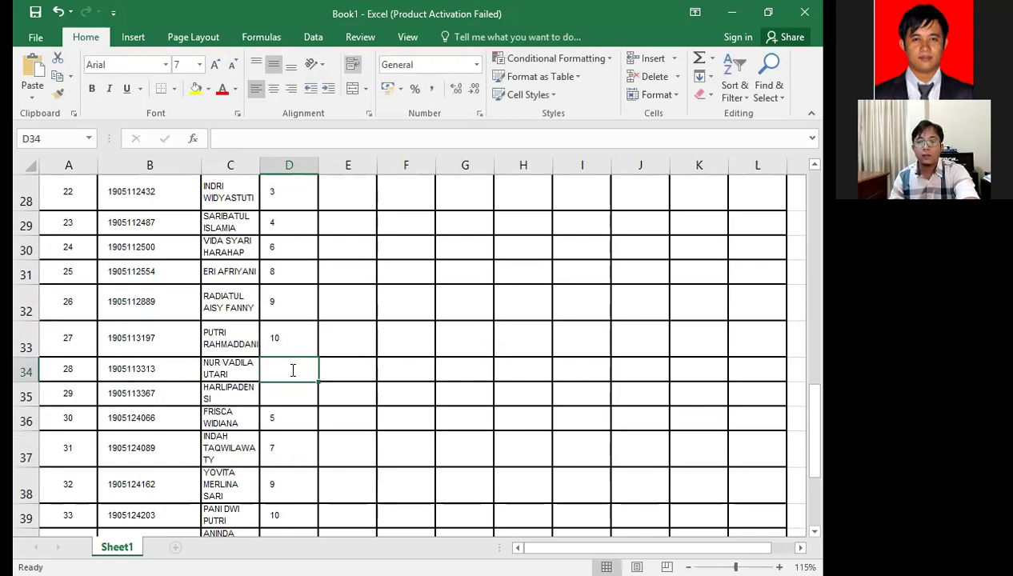
{"action": "type", "text": "11"}
{"action": "scroll", "coordinate": [305, 389], "scroll_direction": "down", "scroll_amount": 3}
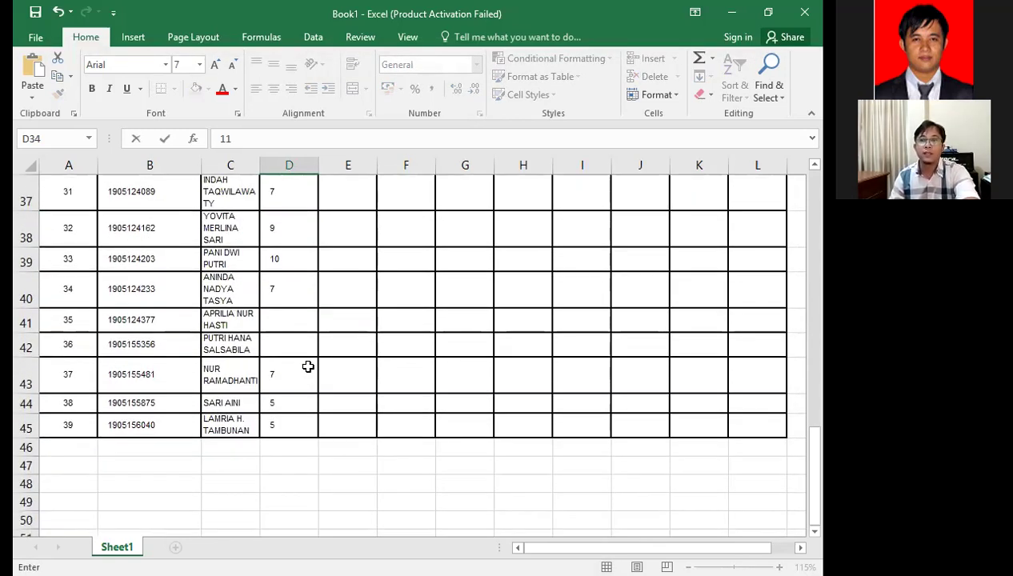
{"action": "left_click", "coordinate": [298, 324]}
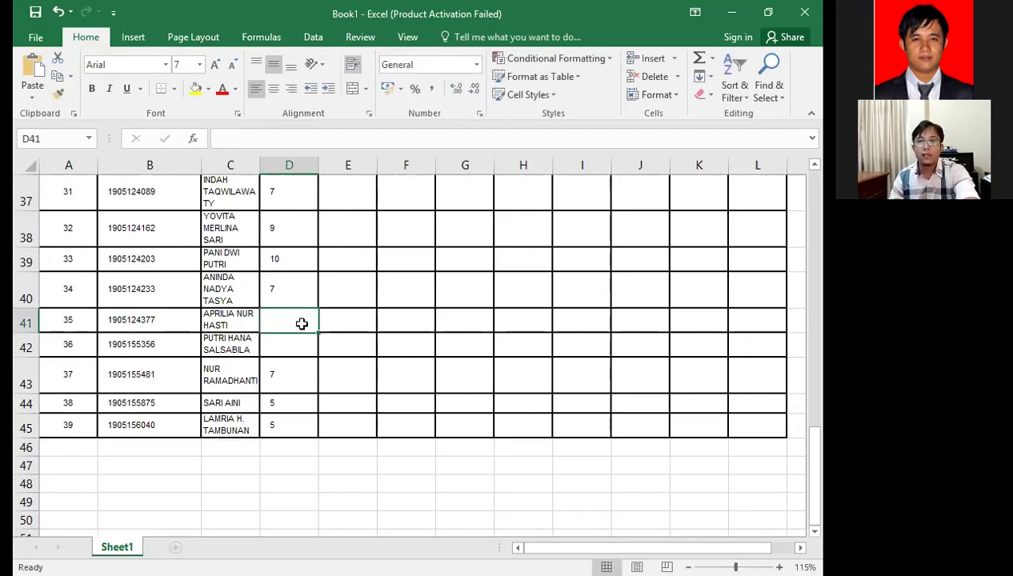
{"action": "type", "text": "11"}
{"action": "left_click", "coordinate": [352, 328]}
Enter 12 in column D for student 19, in cell D25.
{"action": "scroll", "coordinate": [352, 330], "scroll_direction": "up", "scroll_amount": 6}
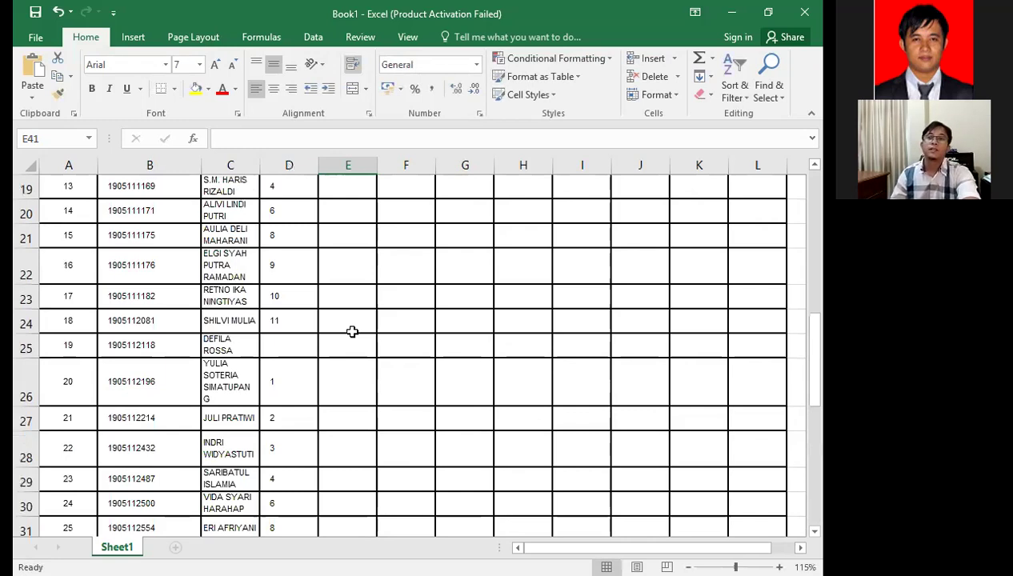
{"action": "scroll", "coordinate": [352, 332], "scroll_direction": "up", "scroll_amount": 4}
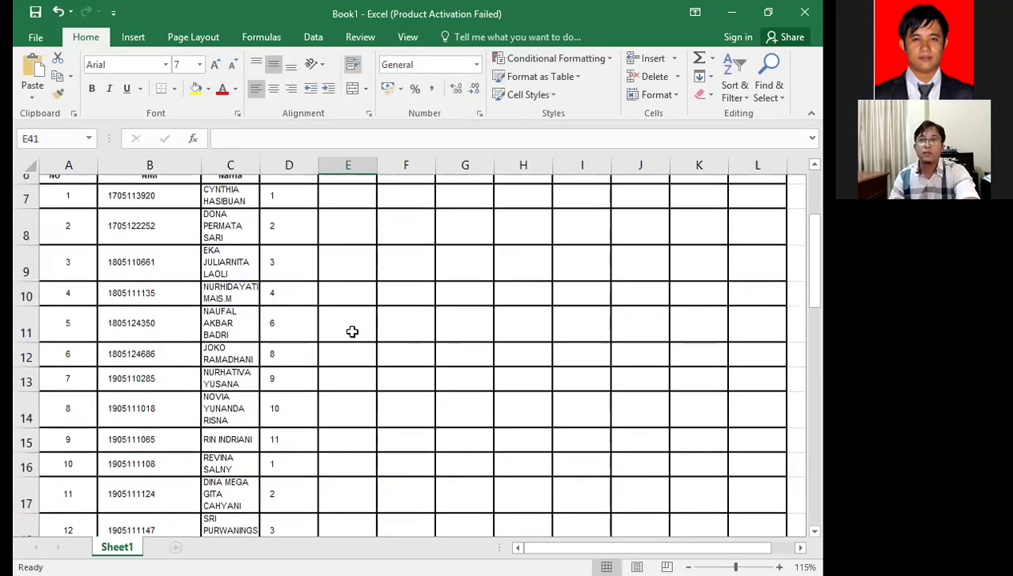
{"action": "scroll", "coordinate": [353, 331], "scroll_direction": "down", "scroll_amount": 4}
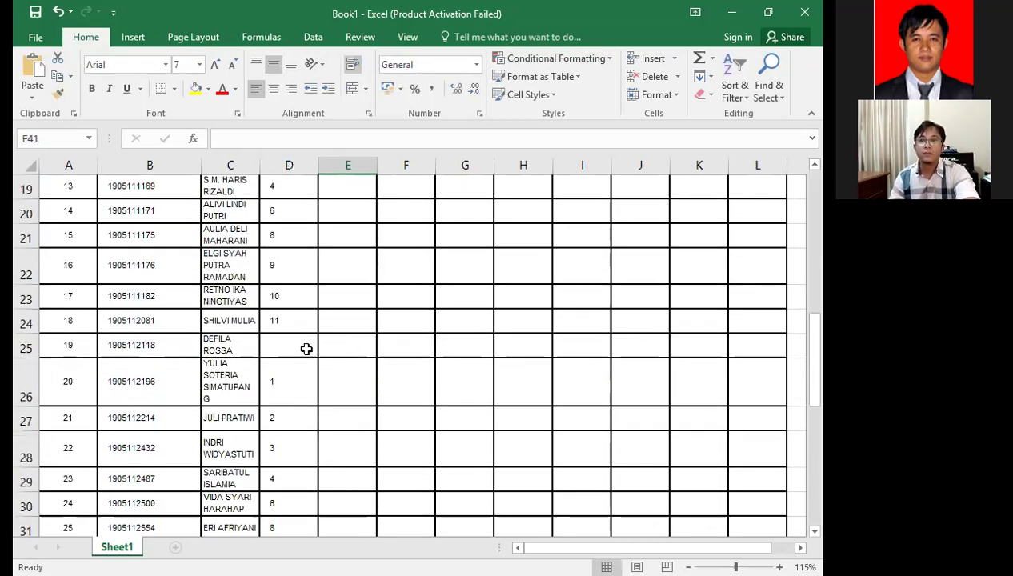
{"action": "left_click", "coordinate": [290, 349]}
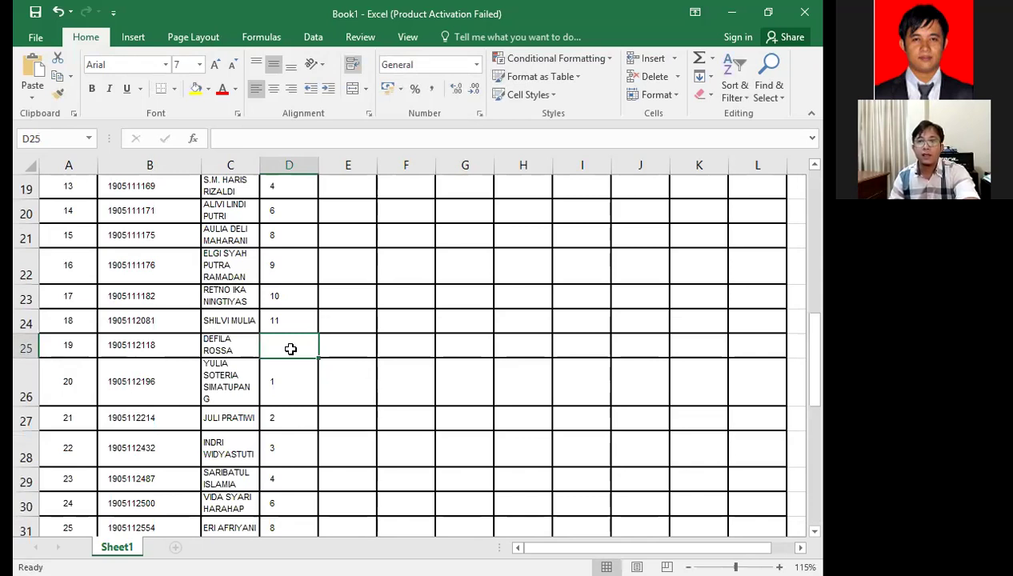
{"action": "type", "text": "12"}
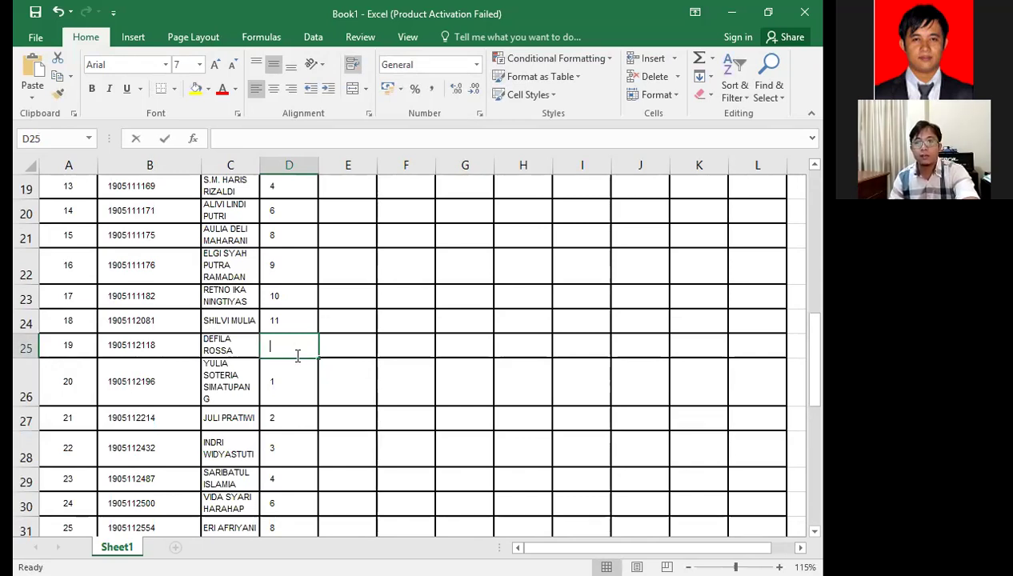
Enter 12 in column D for students 29 and 36, in cells D35 and D42.
{"action": "scroll", "coordinate": [300, 384], "scroll_direction": "down", "scroll_amount": 2}
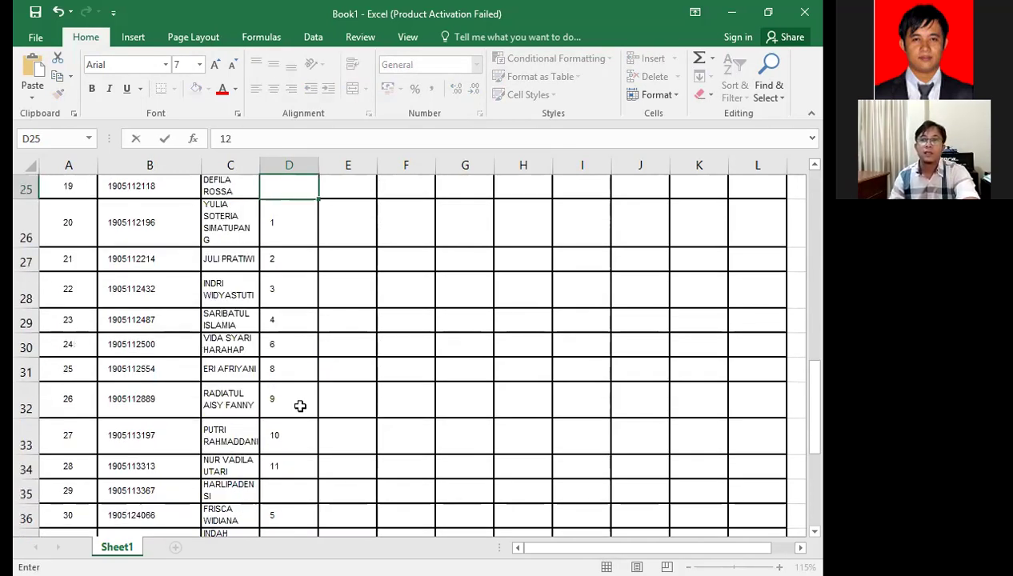
{"action": "scroll", "coordinate": [300, 384], "scroll_direction": "down", "scroll_amount": 4}
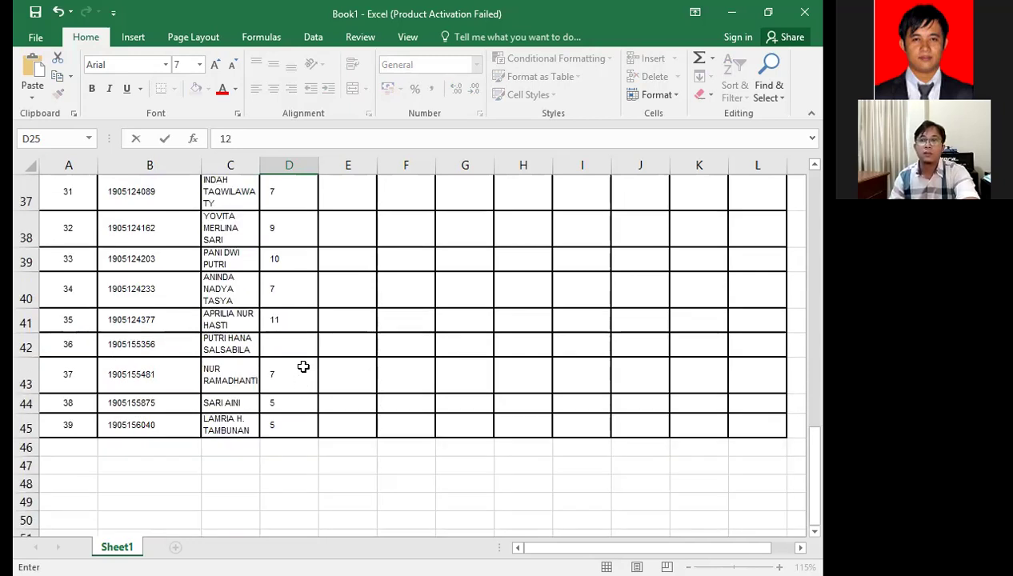
{"action": "scroll", "coordinate": [303, 367], "scroll_direction": "up", "scroll_amount": 7}
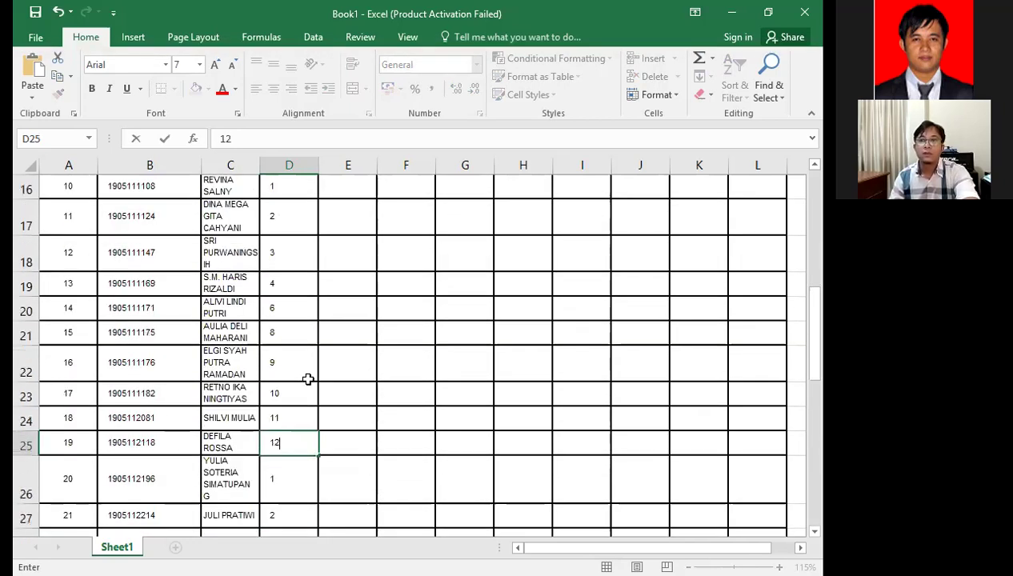
{"action": "scroll", "coordinate": [305, 381], "scroll_direction": "down", "scroll_amount": 2}
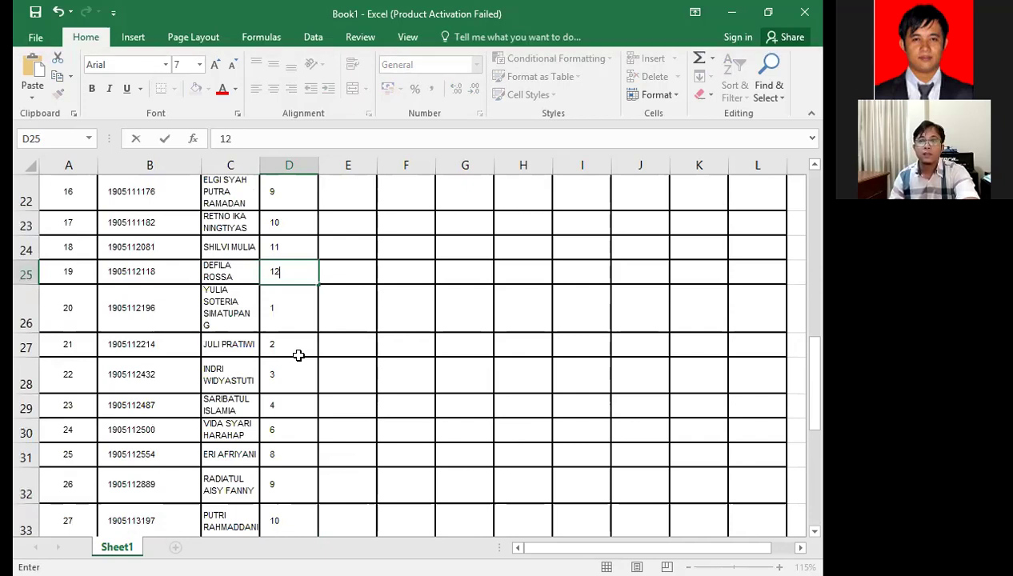
{"action": "scroll", "coordinate": [310, 387], "scroll_direction": "down", "scroll_amount": 2}
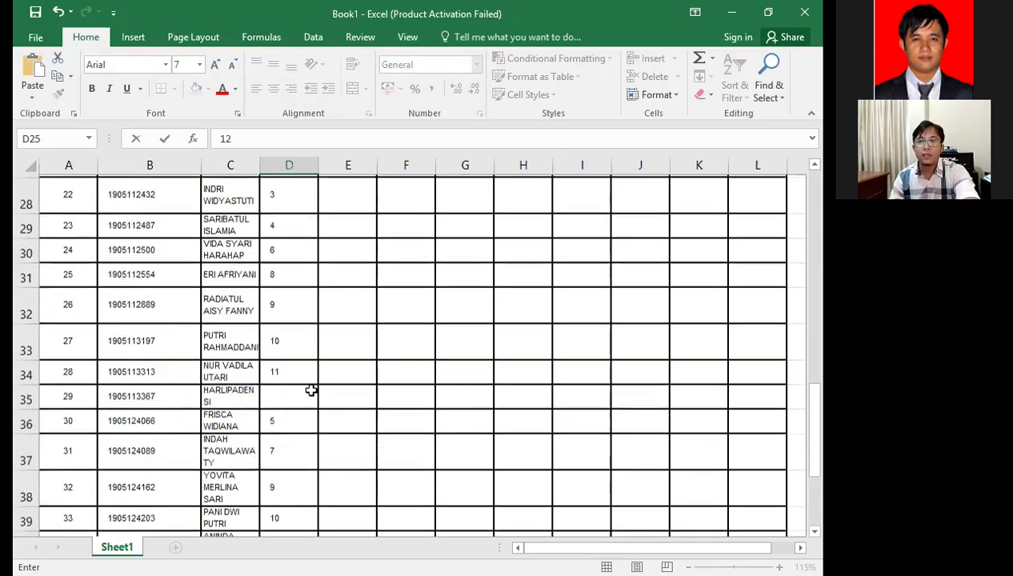
{"action": "left_click", "coordinate": [290, 393]}
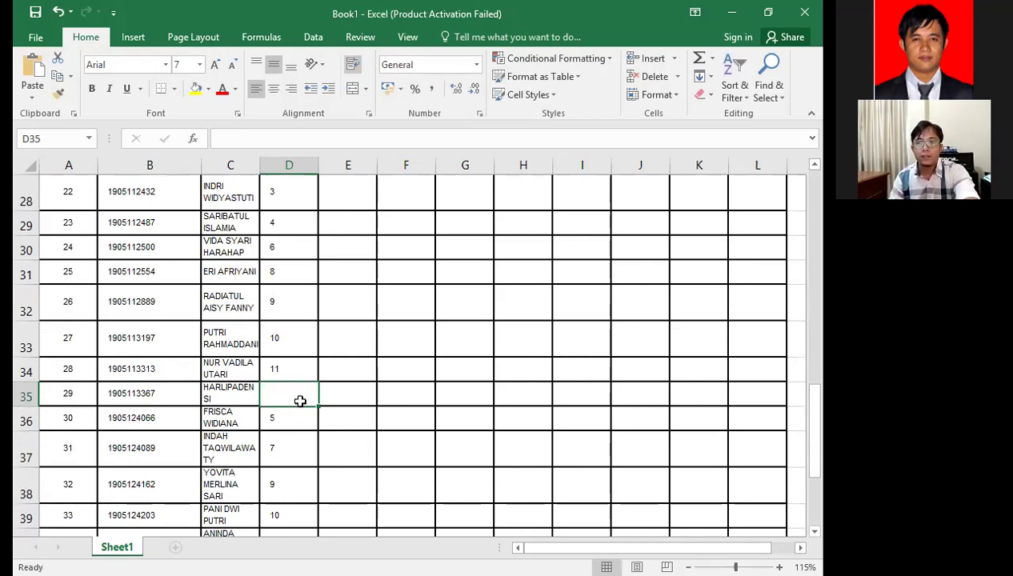
{"action": "type", "text": "12"}
{"action": "scroll", "coordinate": [302, 397], "scroll_direction": "down", "scroll_amount": 2}
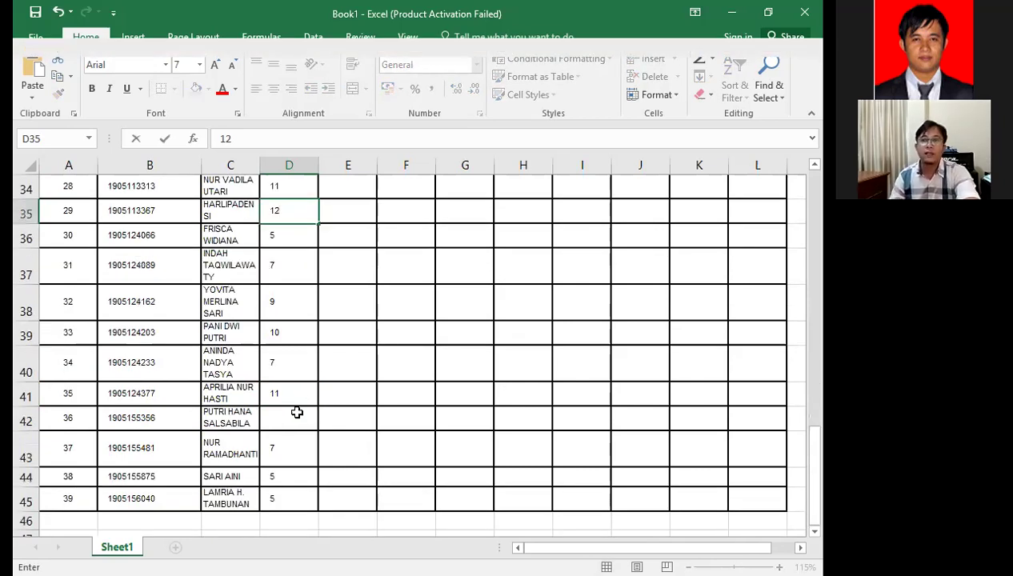
{"action": "left_click", "coordinate": [297, 413]}
{"action": "type", "text": "12"}
{"action": "scroll", "coordinate": [335, 397], "scroll_direction": "down", "scroll_amount": 2}
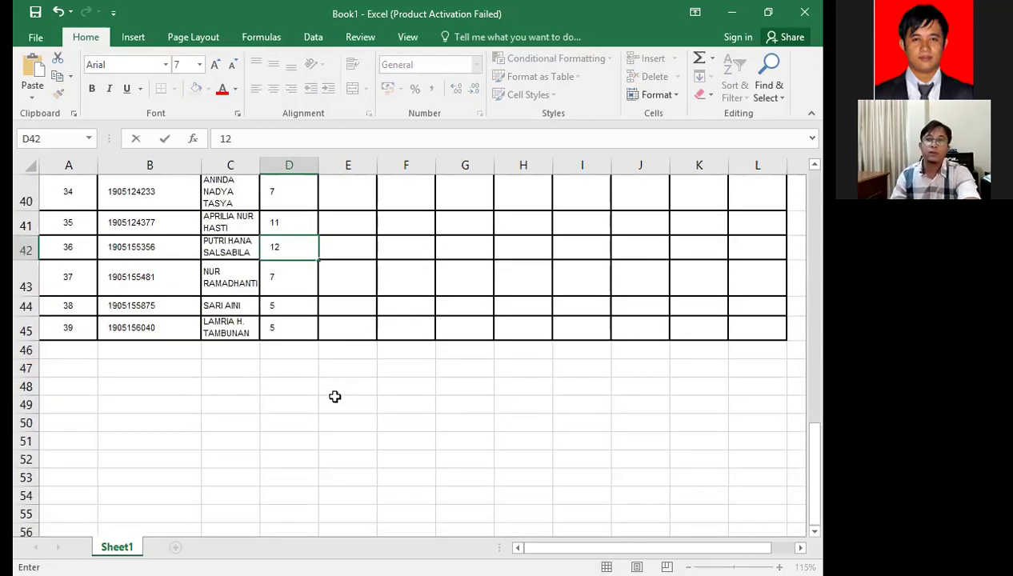
{"action": "scroll", "coordinate": [335, 397], "scroll_direction": "up", "scroll_amount": 3}
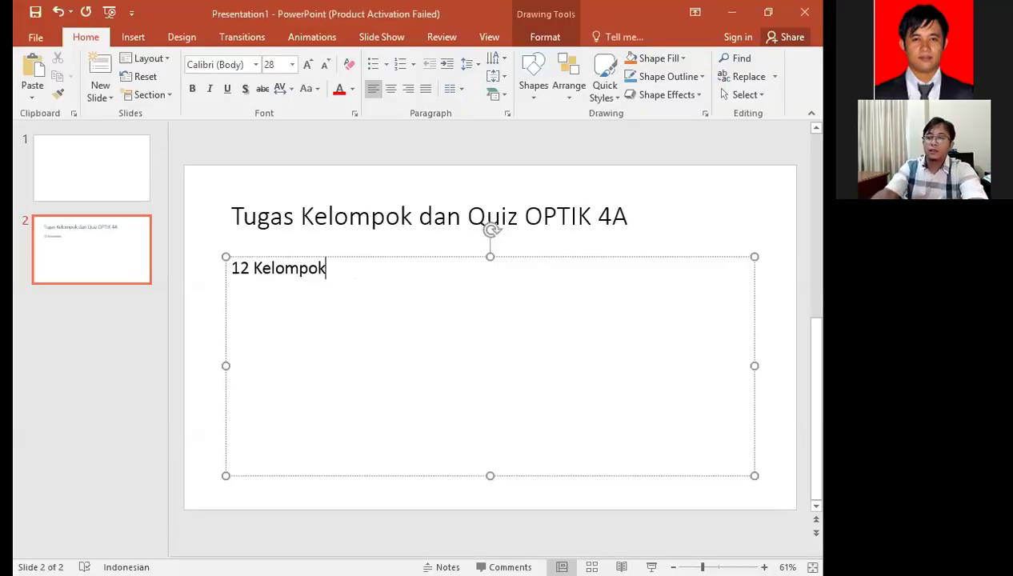
Switch to the PowerPoint presentation and add the line "Kelompok 1 – Kelompok 8 terdiri at" under "12 Kelompok" on slide 2.
{"action": "key", "text": "Return"}
{"action": "type", "text": "Kelo"}
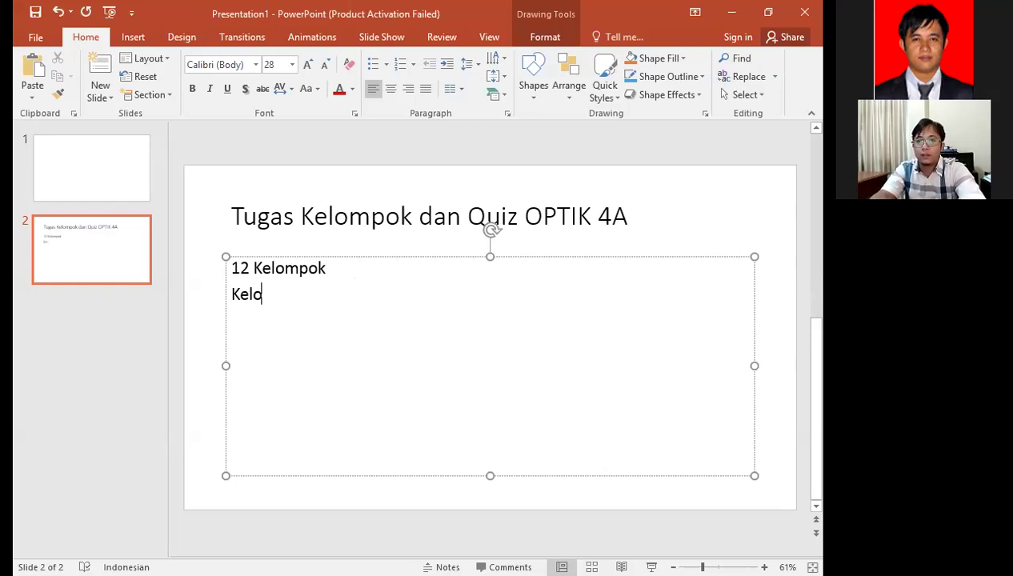
{"action": "type", "text": "mpok 1"}
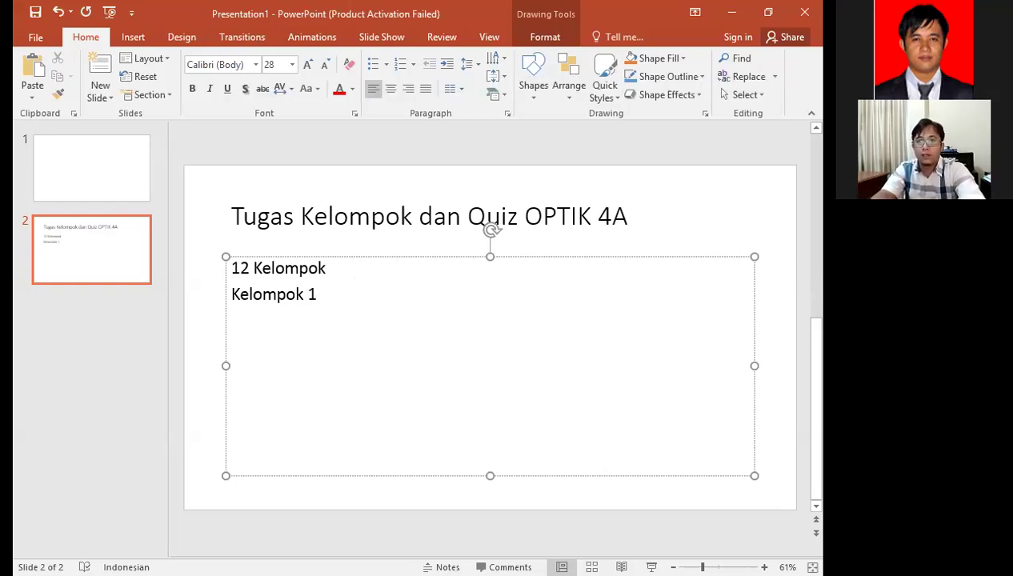
{"action": "type", "text": " -"}
{"action": "type", "text": " Kelompok"}
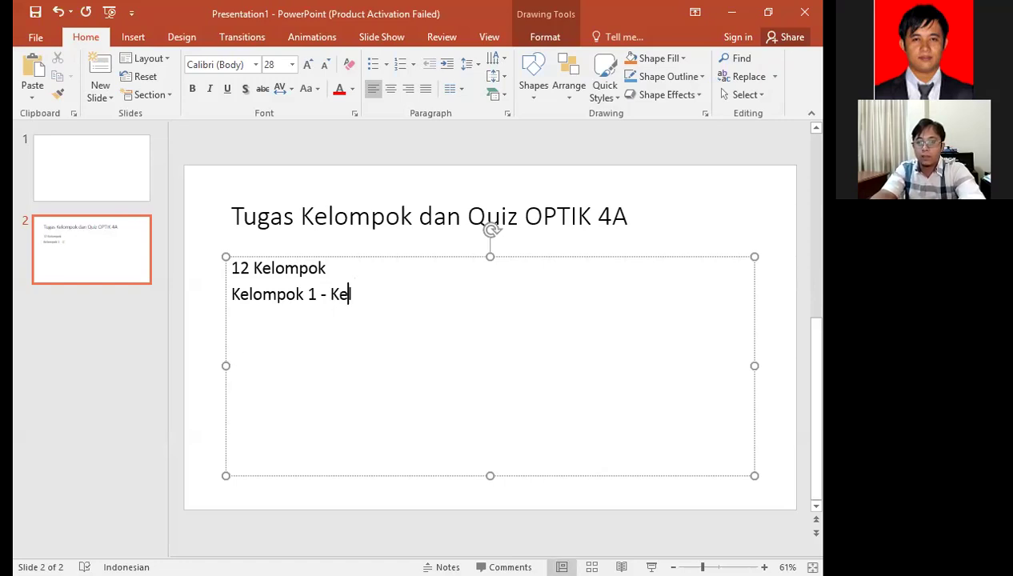
{"action": "type", "text": " 99"}
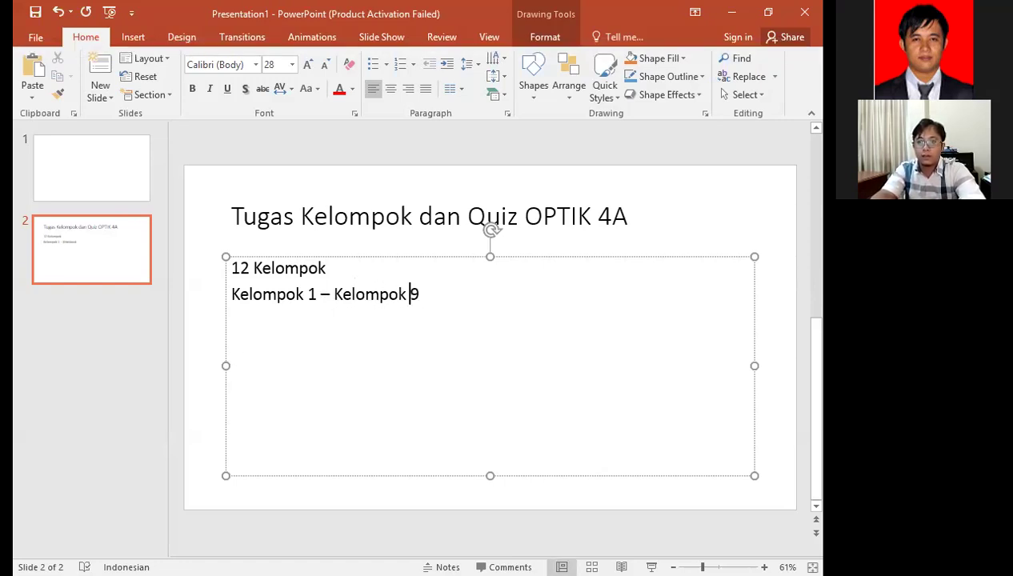
{"action": "key", "text": "BackSpace"}
{"action": "type", "text": "8 terdiri at"}
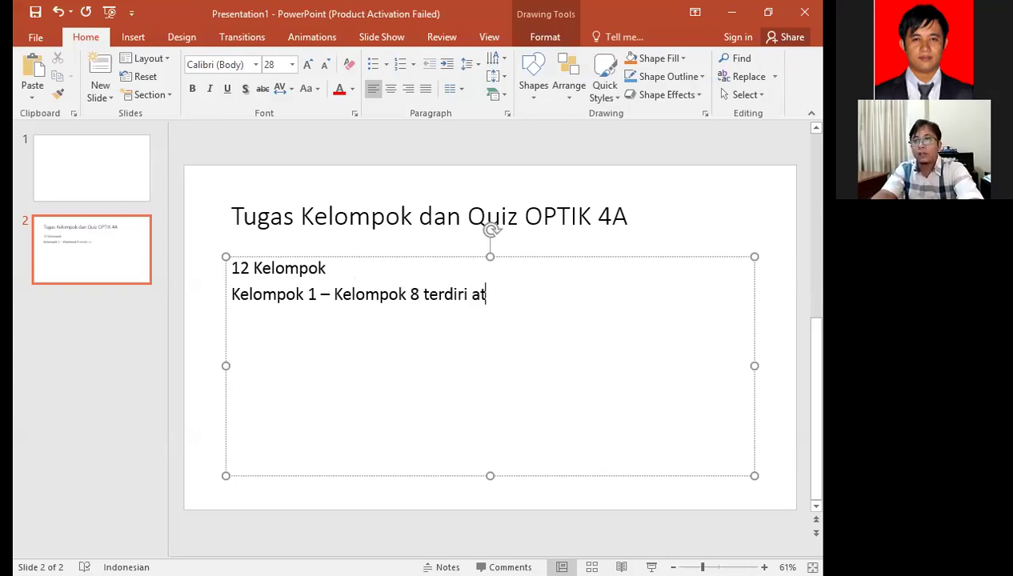